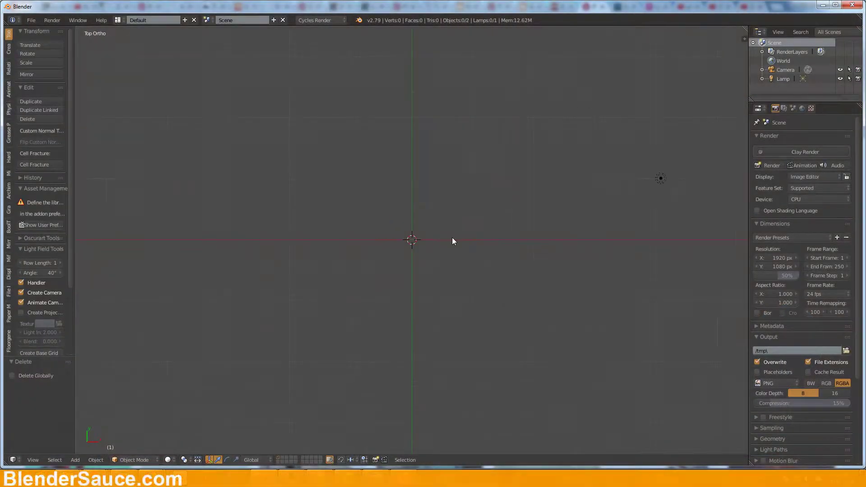
Add a circle mesh with 8 vertices at the centre
key(shift+a)
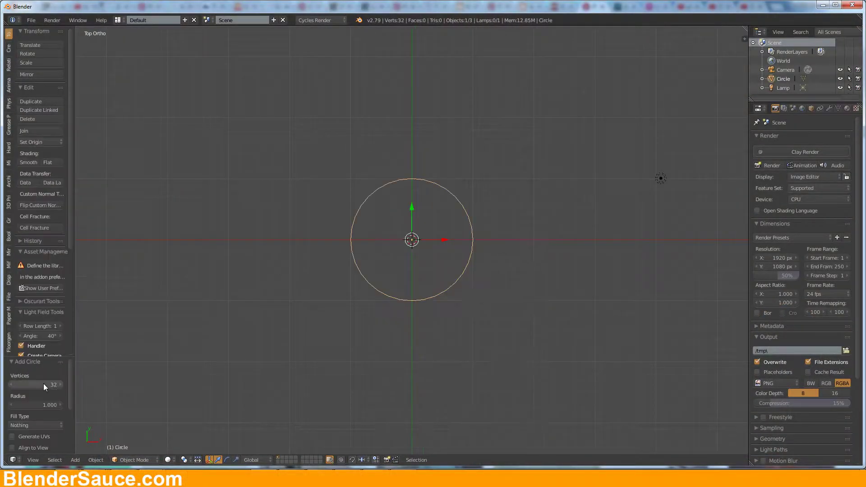
click(39, 383)
text(8)
key(Return)
In Edit Mode, extrude the ring scaled to 0.4, then extrude and widen it to 1.2
key(Tab)
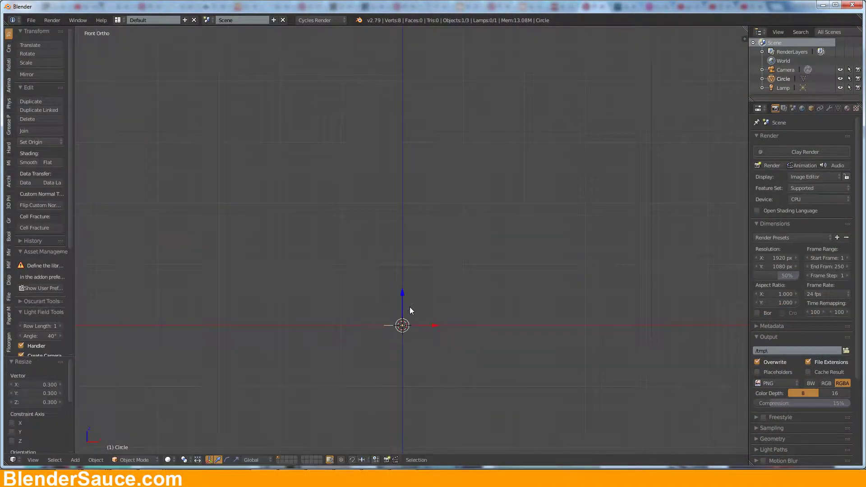
text(es.4)
key(Return)
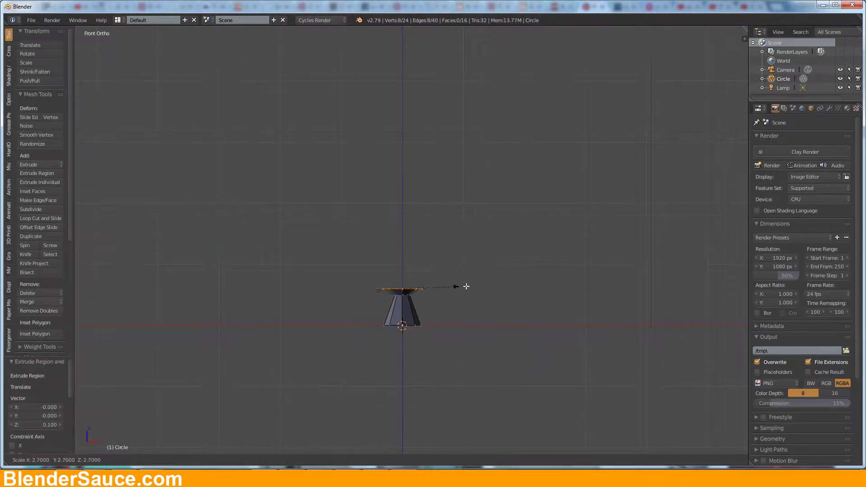
click(465, 286)
key(e)
click(493, 314)
key(s)
click(522, 323)
Extrude the top ring twice, scaling it to 0.7 and then tapering it to 0.3
key(e)
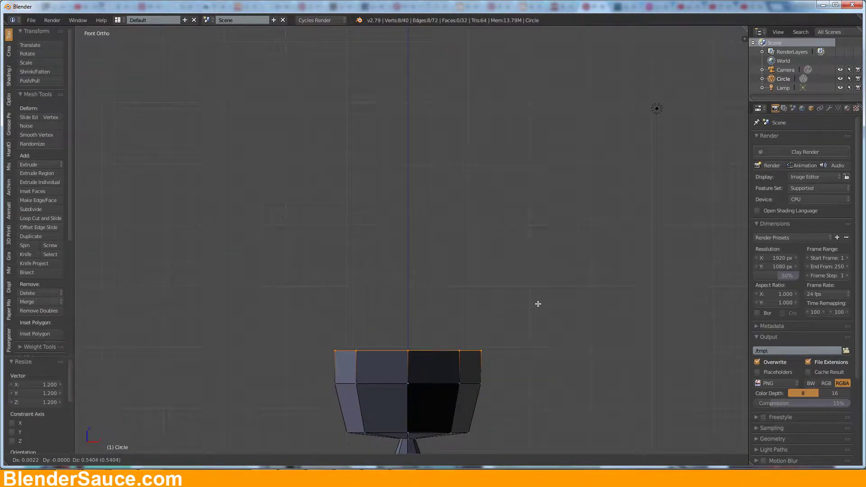
click(538, 304)
key(s)
click(570, 299)
scroll(551, 299, down, 2)
key(e)
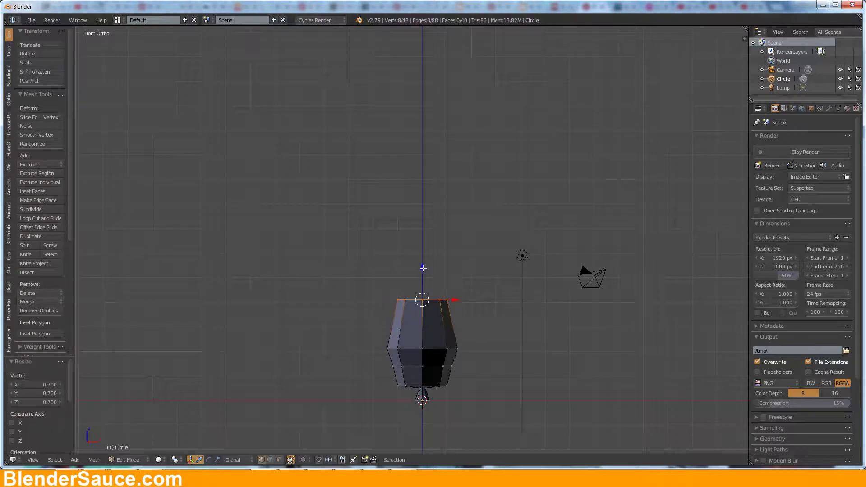
key(e)
click(424, 257)
scroll(424, 262, up, 2)
key(s)
click(451, 267)
Extrude a tall spike from the top ring and shrink its tip
key(e)
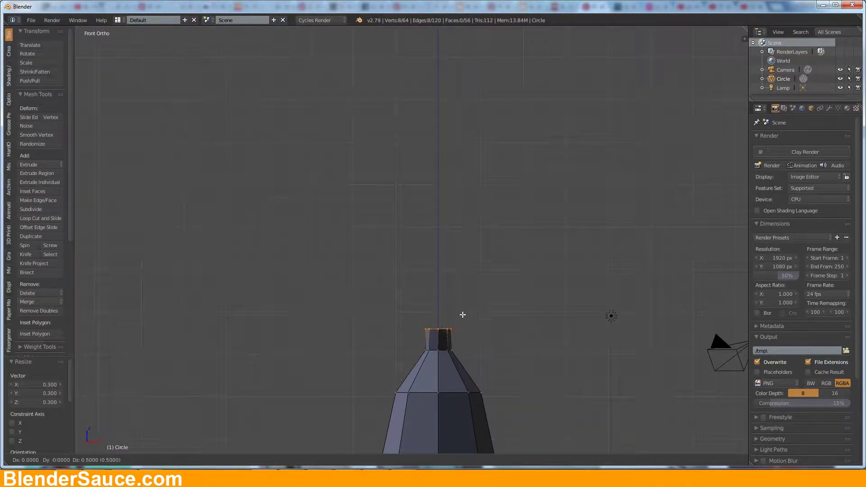
shift+scroll(452, 324, up, 2)
key(e)
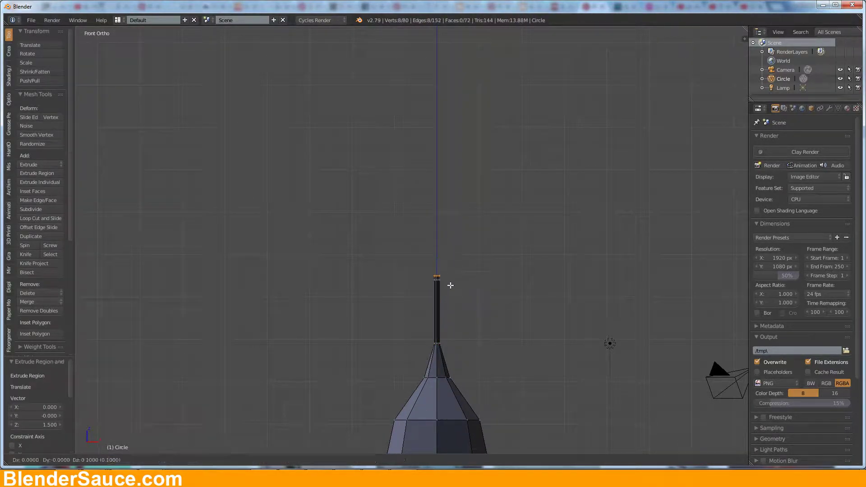
click(450, 285)
key(s)
click(456, 273)
Merge the overlapping tip vertices and return to Object Mode
key(a)
key(w)
click(445, 256)
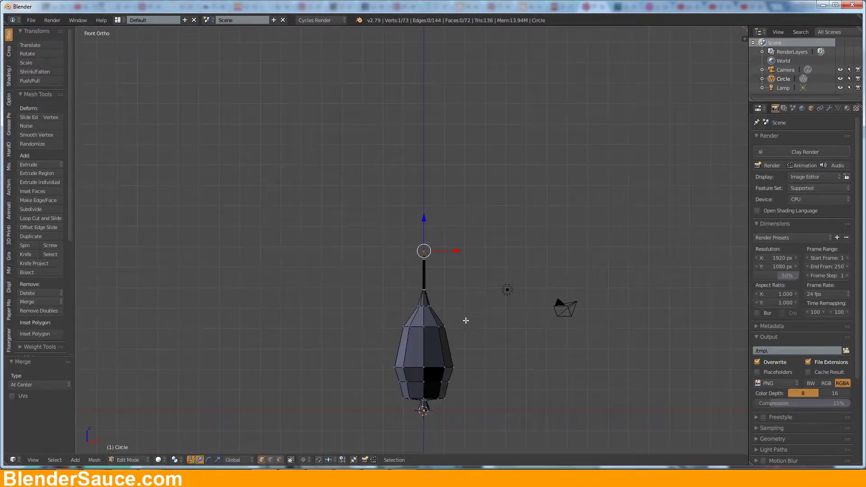
scroll(468, 242, down, 3)
key(Tab)
In top view, add a 16-vertex circle
key(KP_7)
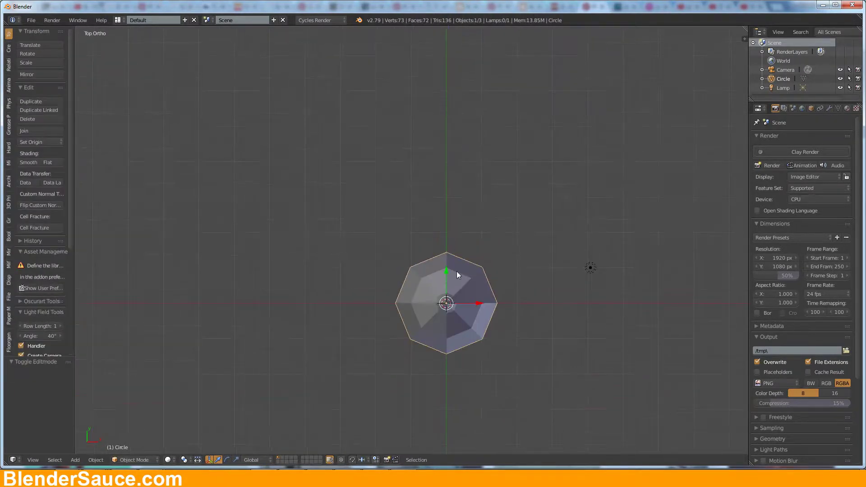
key(shift+a)
click(499, 53)
click(45, 385)
text(16)
key(Tab)
key(g)
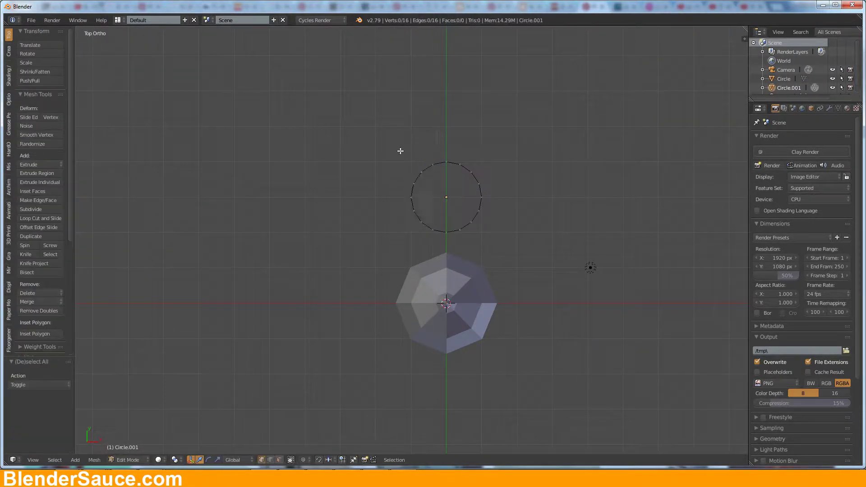
Delete half the circle and extrude the remaining arc sideways along X
key(x)
click(413, 237)
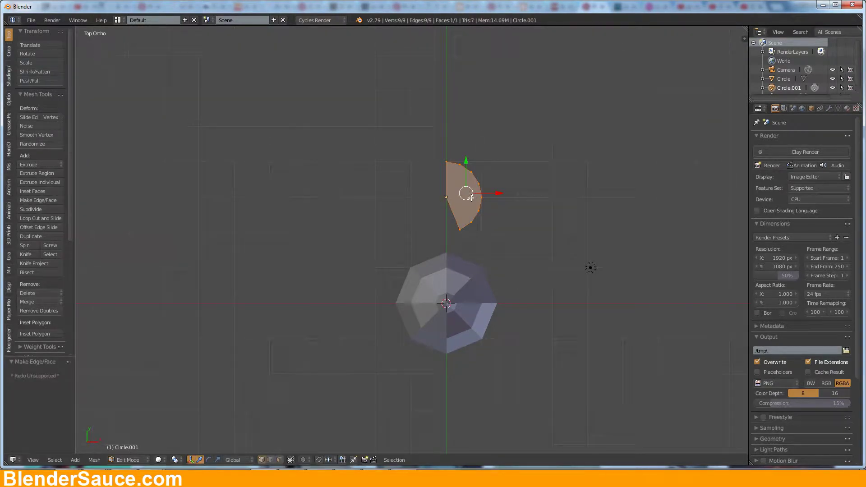
key(e)
key(x)
click(520, 193)
Add a Mirror modifier across X to the fin outline
key(a)
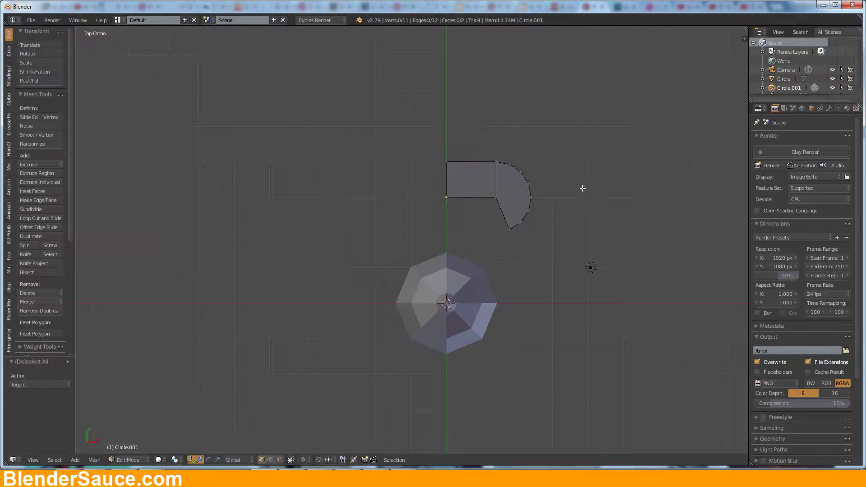
click(829, 108)
click(804, 159)
click(686, 197)
key(a)
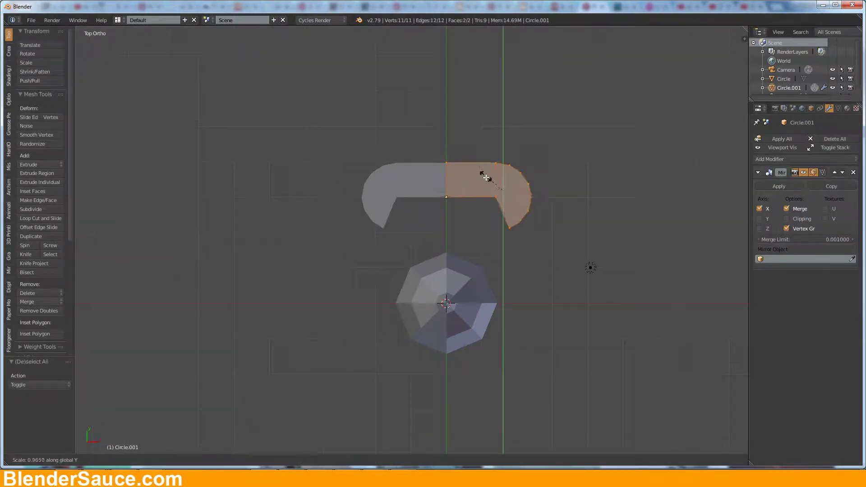
key(Tab)
Rotate the fin 90 degrees on X to stand it upright, viewed from the right
key(r)
key(x)
key(9)
key(0)
key(Return)
key(KP_3)
scroll(484, 164, up, 4)
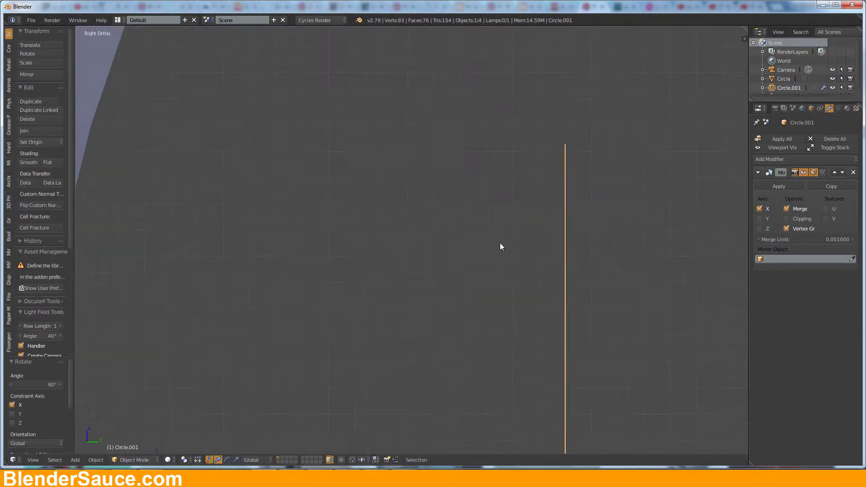
Extrude the fin's vertical edge strip to give it thickness
key(Tab)
key(a)
key(b)
drag(369, 200, 417, 453)
scroll(434, 284, up, 3)
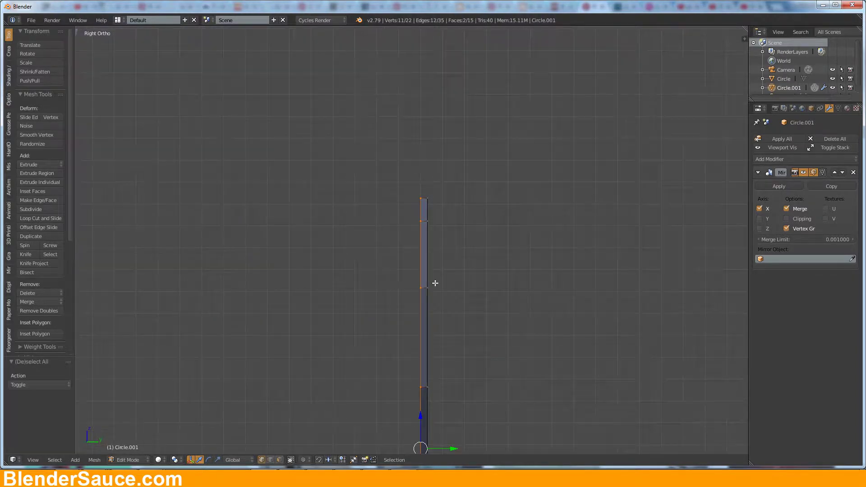
key(e)
click(431, 261)
scroll(432, 262, down, 3)
key(Tab)
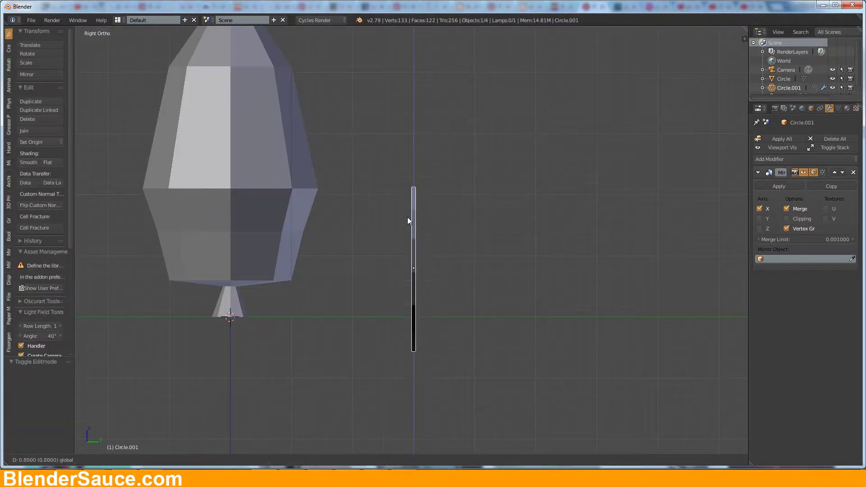
Rotate the fin 90 degrees about Z to face the front
key(r)
key(z)
key(9)
key(0)
key(Return)
shift+middle_drag(407, 198, 492, 217)
Move the fin -3 along Y against the rocket body and scale it narrower
key(g)
key(y)
key(minus)
key(3)
key(Return)
key(s)
click(351, 196)
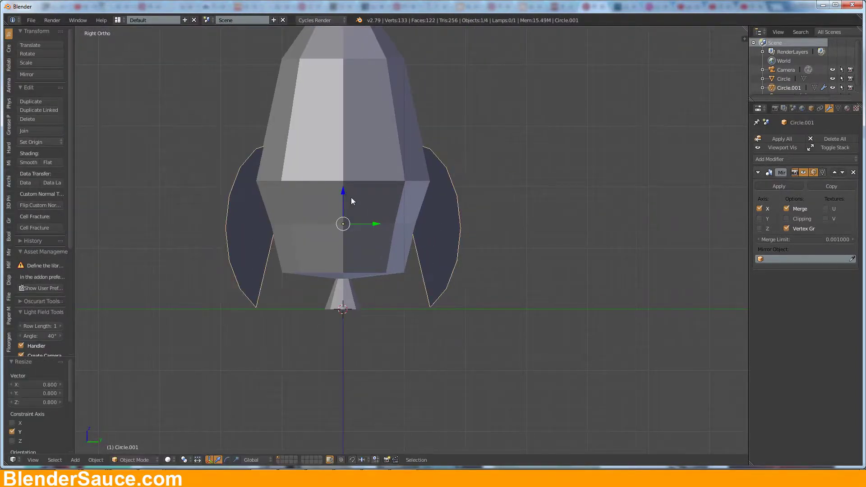
Recalculate the fin's normals outward and apply the Mirror modifier
key(Tab)
key(a)
key(ctrl+n)
key(Tab)
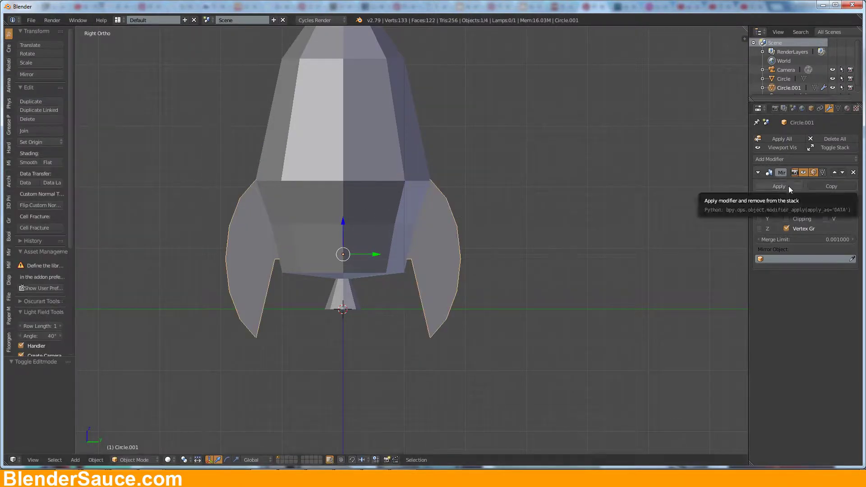
click(779, 186)
Duplicate the fin pair and rotate the copy 90 degrees about Z
key(KP_7)
key(shift+d)
key(r)
key(z)
key(9)
key(0)
key(Return)
middle_drag(509, 229, 447, 211)
Join the rocket body and fins into one object and shrink it to 0.3 scale
shift+click(378, 289)
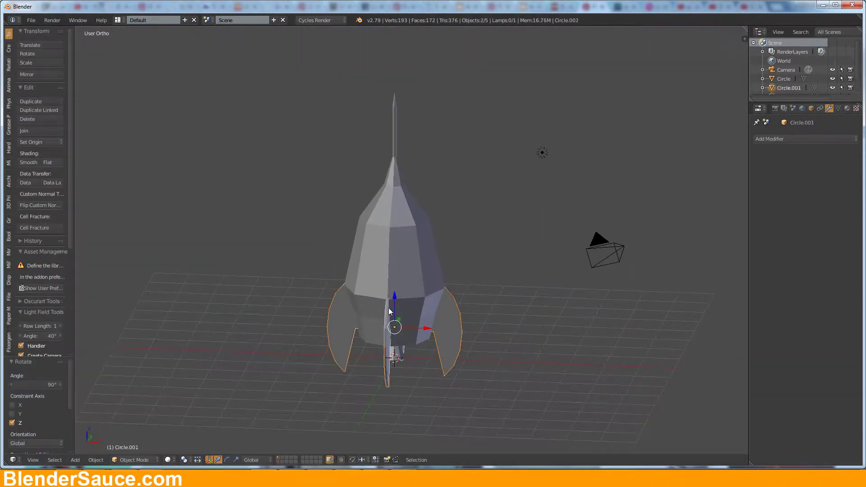
shift+click(394, 263)
key(ctrl+j)
key(KP_1)
key(s)
click(393, 317)
scroll(402, 340, up, 4)
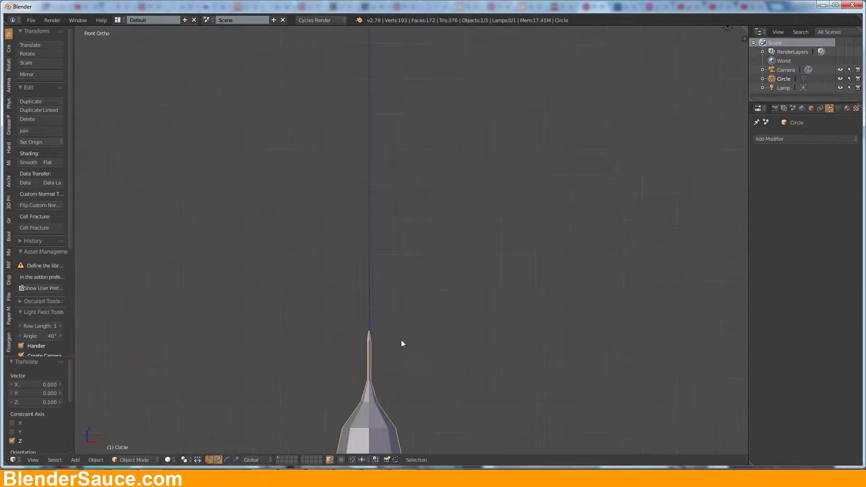
Duplicate the rocket as a backup, move it to another layer and hide it
key(shift+d)
scroll(477, 226, down, 4)
key(m)
key(alt+0)
key(1)
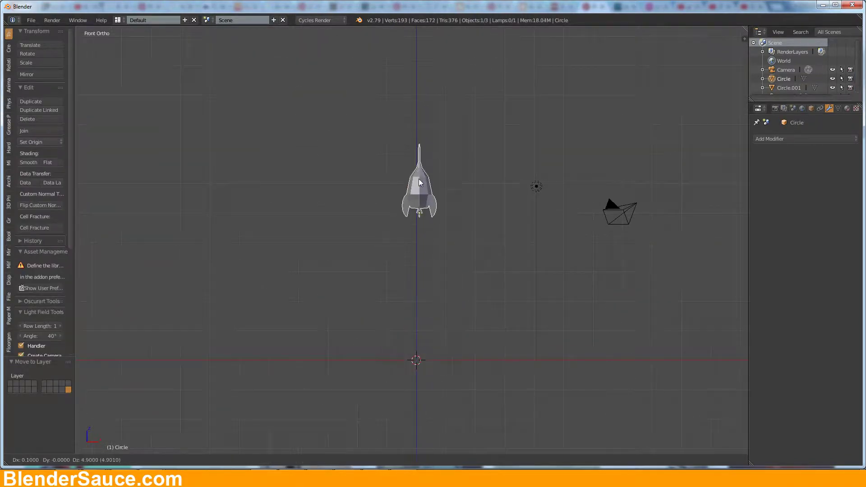
Separate the nozzle's bottom ring into its own smoke-trail object and edit it
right_click(419, 178)
key(r)
key(Tab)
scroll(447, 274, up, 5)
scroll(477, 357, up, 2)
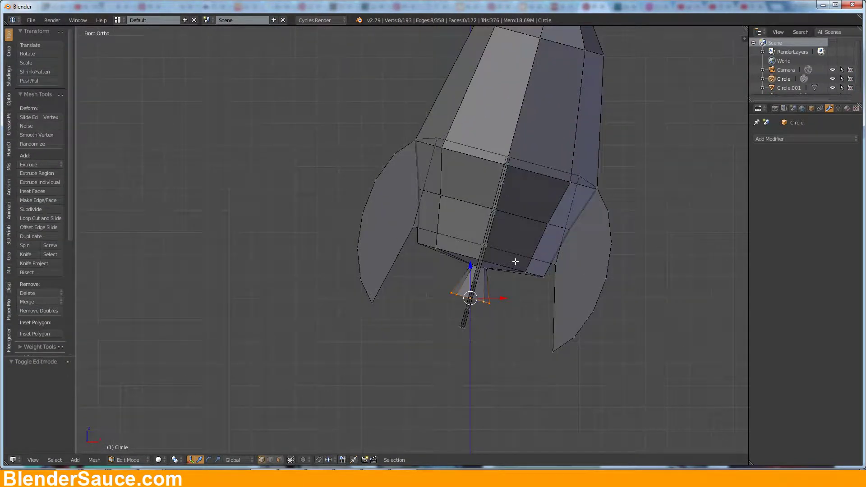
click(511, 287)
key(p)
key(Tab)
right_click(483, 300)
key(Tab)
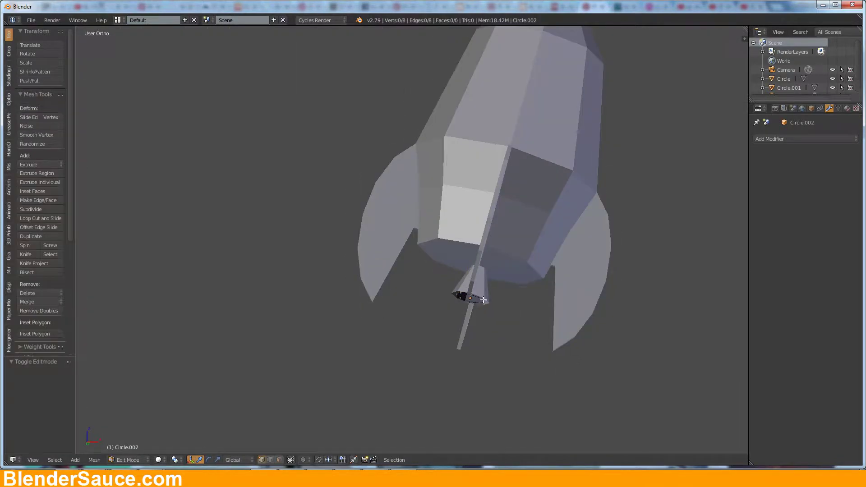
Extrude the trail ring downward below the nozzle in the first few segments
click(483, 302)
key(KP_1)
click(475, 320)
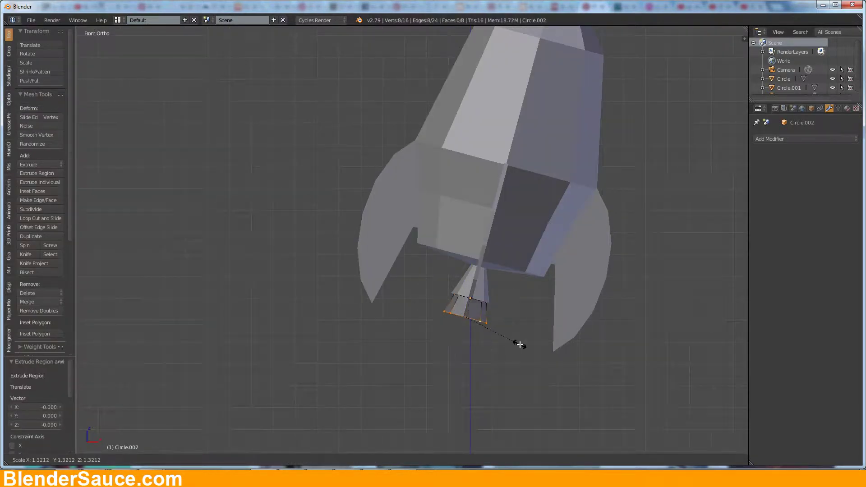
shift+middle_drag(516, 344, 523, 236)
key(e)
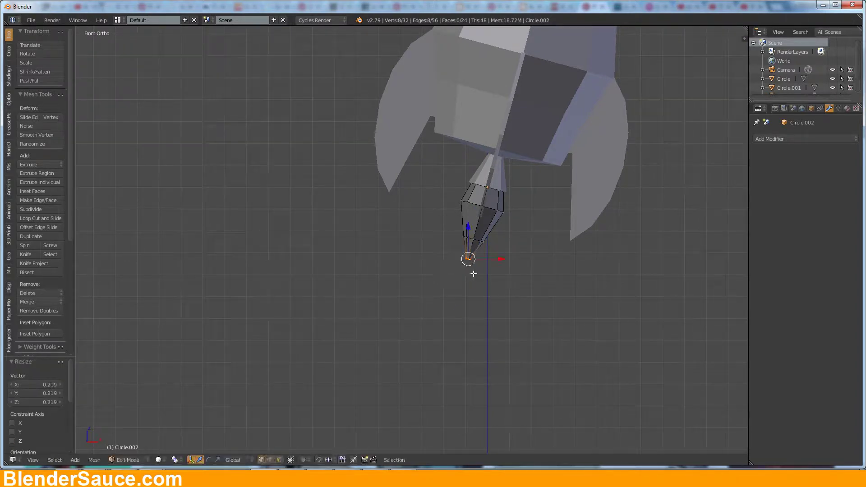
key(e)
right_click(473, 274)
scroll(473, 275, down, 2)
click(611, 318)
scroll(587, 311, down, 4)
Extrude more trail rings downward, scaling them progressively outward
key(e)
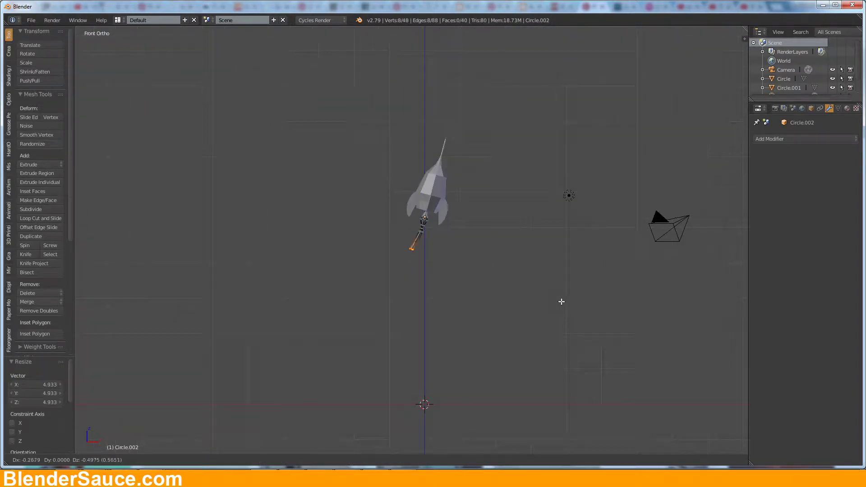
click(742, 308)
click(593, 243)
key(e)
click(584, 279)
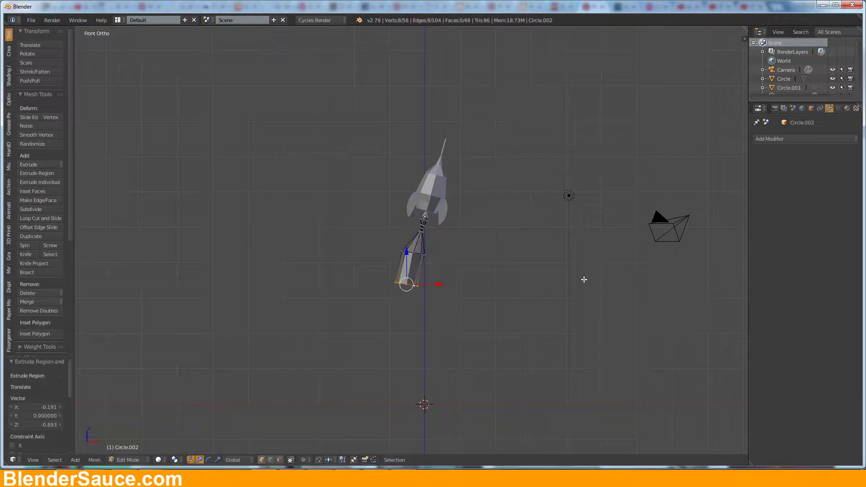
click(415, 291)
key(e)
key(s)
click(419, 329)
key(e)
Flare the bottom rings and rim wider and tilt them into a sweeping base
key(s)
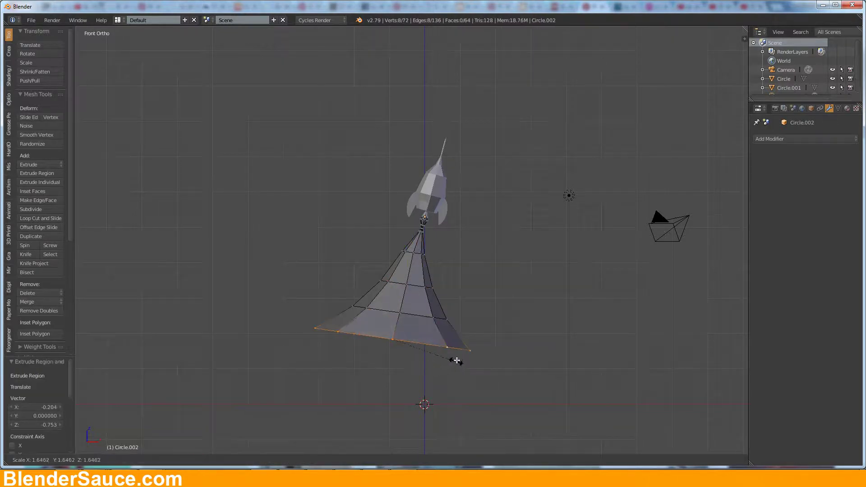
click(482, 354)
key(e)
key(s)
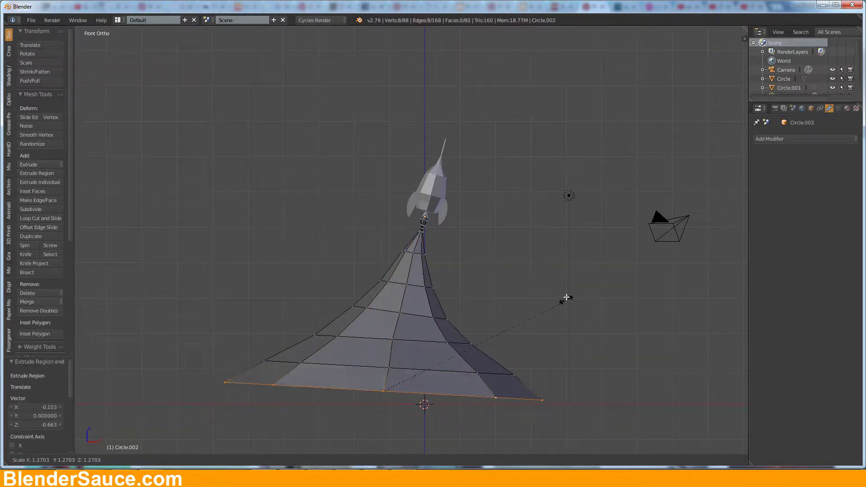
click(564, 315)
key(r)
key(e)
click(598, 349)
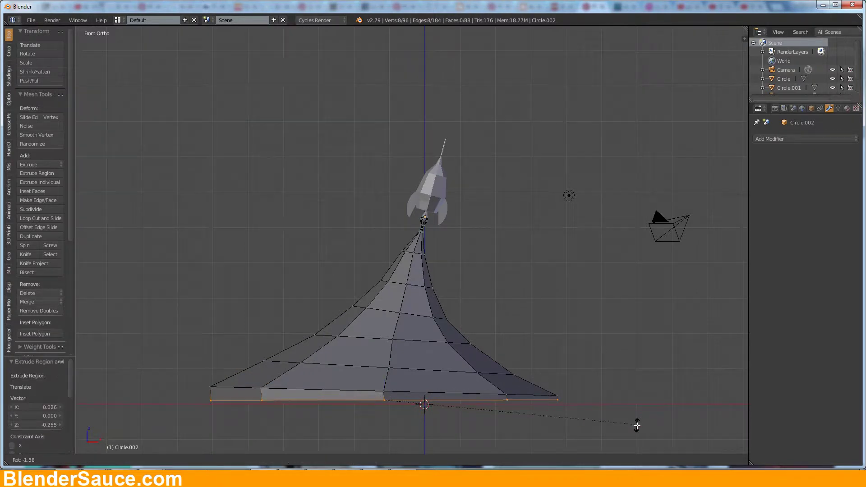
click(561, 359)
Back in Object Mode, add an icosphere beside the smoke base, viewed from the top
key(Tab)
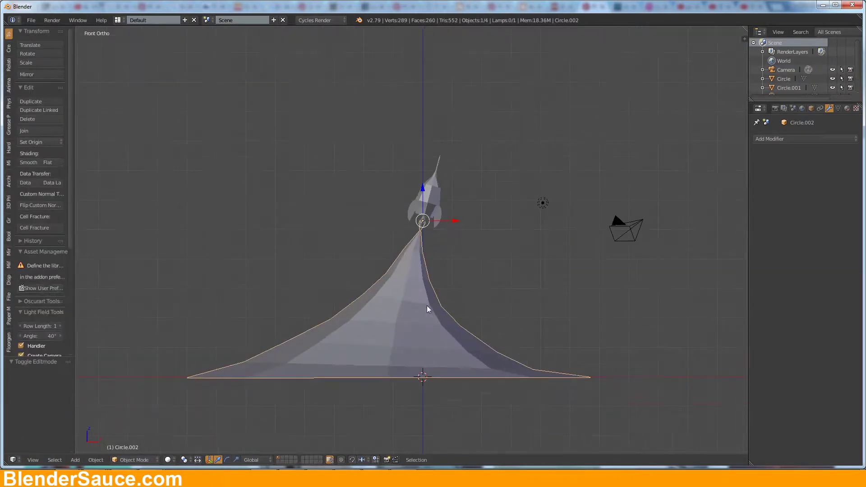
key(shift+a)
click(405, 54)
key(g)
key(KP_7)
Duplicate the icosphere several times to start an arc of clouds, shrinking one copy
key(shift+d)
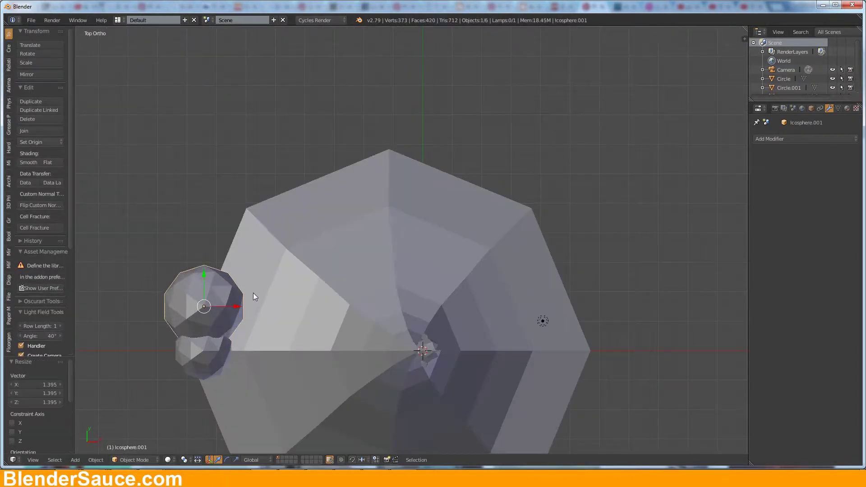
key(shift+d)
click(288, 280)
key(shift+d)
click(306, 211)
key(shift+d)
click(374, 203)
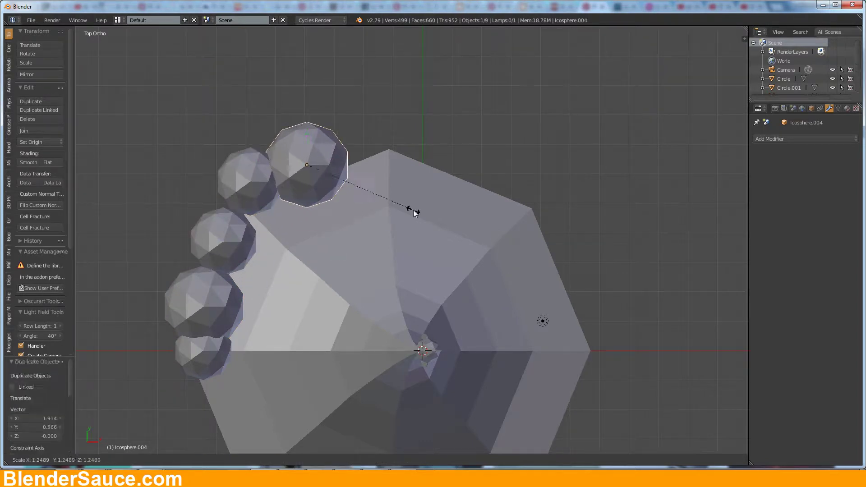
key(shift+d)
click(451, 198)
key(s)
click(487, 217)
Check heights in front view, then add smaller sphere copies around the ring
key(KP_1)
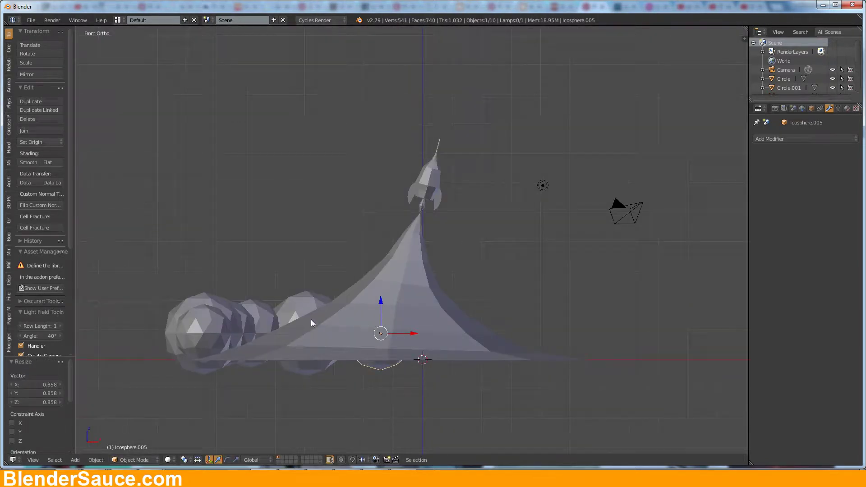
key(KP_7)
key(shift+d)
click(532, 180)
key(s)
click(551, 215)
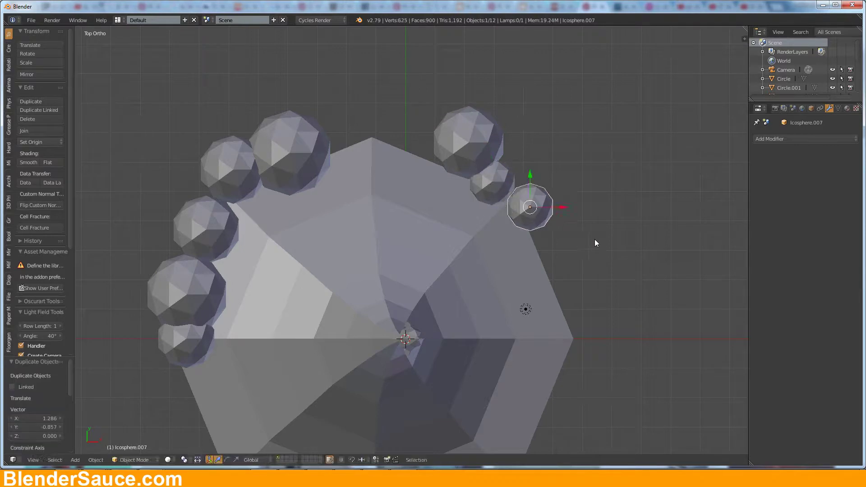
key(shift+d)
click(625, 280)
Place more duplicated spheres further along the right side of the ring
shift+scroll(621, 261, down, 3)
key(shift+d)
click(612, 263)
shift+scroll(613, 248, down, 2)
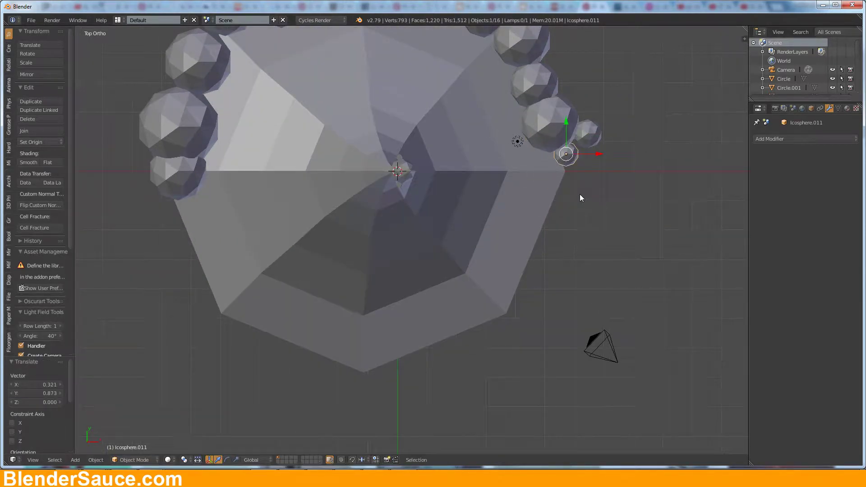
shift+scroll(628, 215, down, 3)
key(shift+d)
click(492, 268)
key(shift+d)
click(469, 334)
key(shift+d)
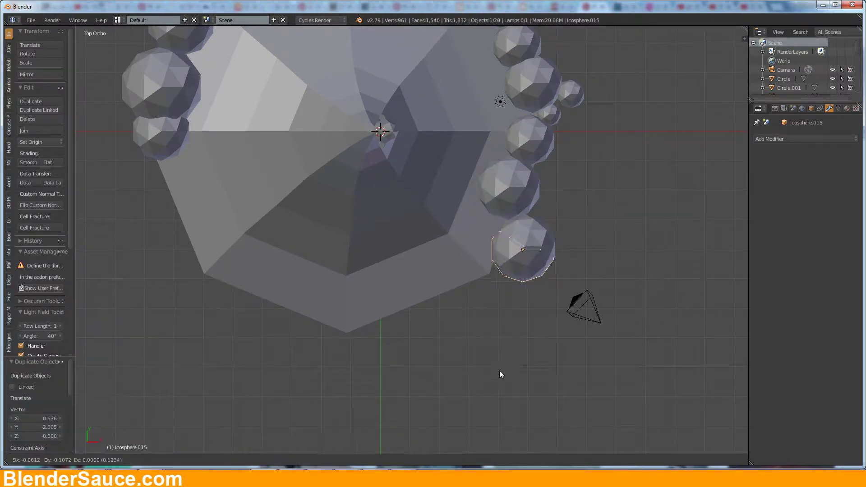
Add and resize more cloud spheres on the left, checking front and top views
key(KP_1)
key(shift+d)
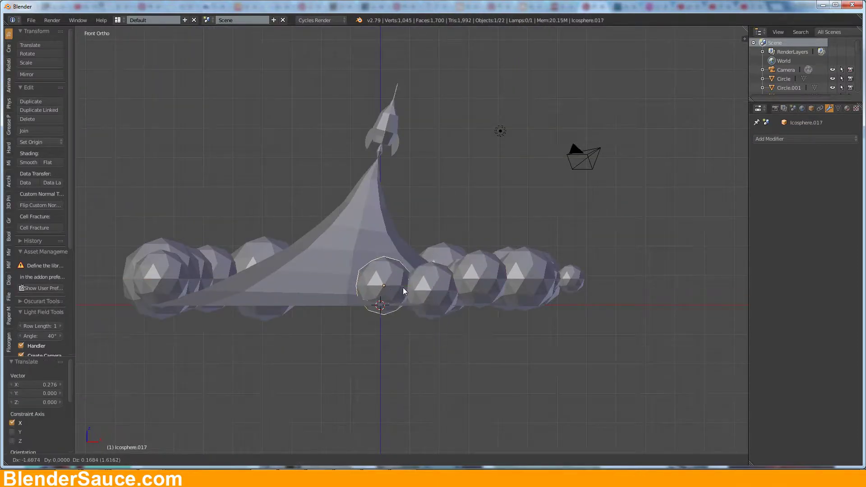
click(403, 288)
key(s)
click(353, 289)
key(KP_7)
key(shift+d)
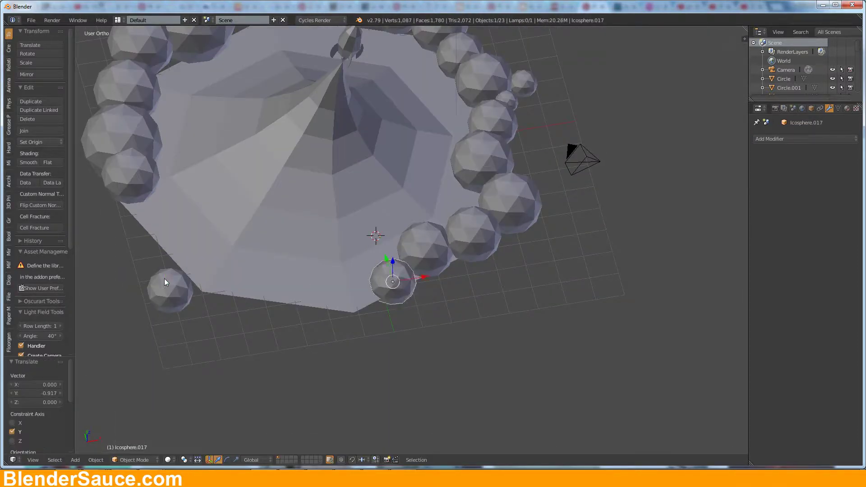
click(161, 204)
scroll(161, 204, up, 2)
key(s)
click(190, 202)
Fill in the front of the ring with more duplicated spheres and check it
key(shift+d)
click(232, 251)
scroll(313, 272, down, 1)
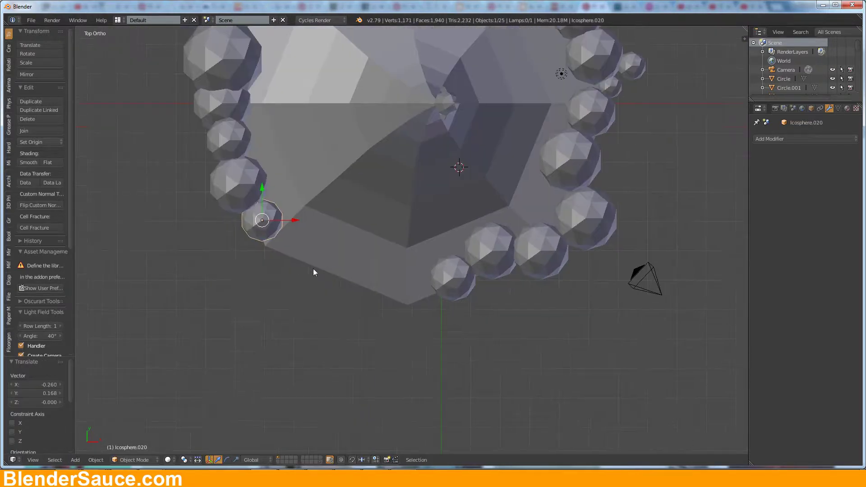
click(324, 300)
key(shift+d)
click(384, 289)
click(426, 323)
key(shift+d)
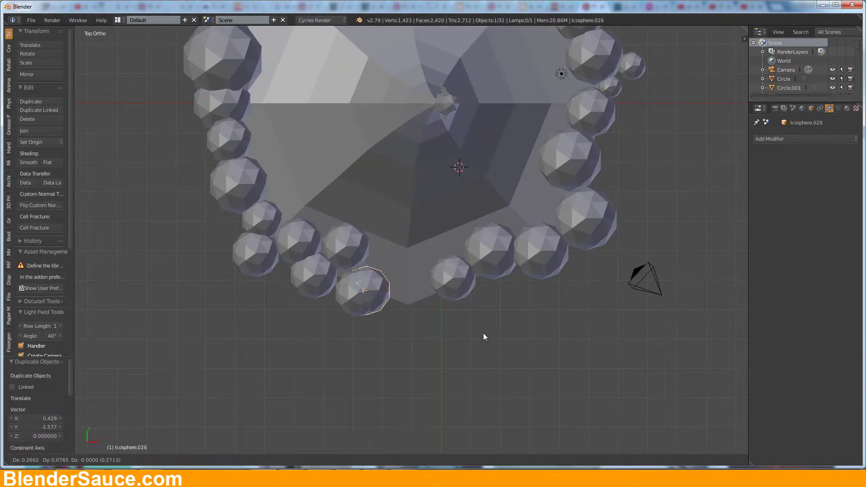
click(483, 332)
middle_drag(483, 333, 534, 275)
click(406, 245)
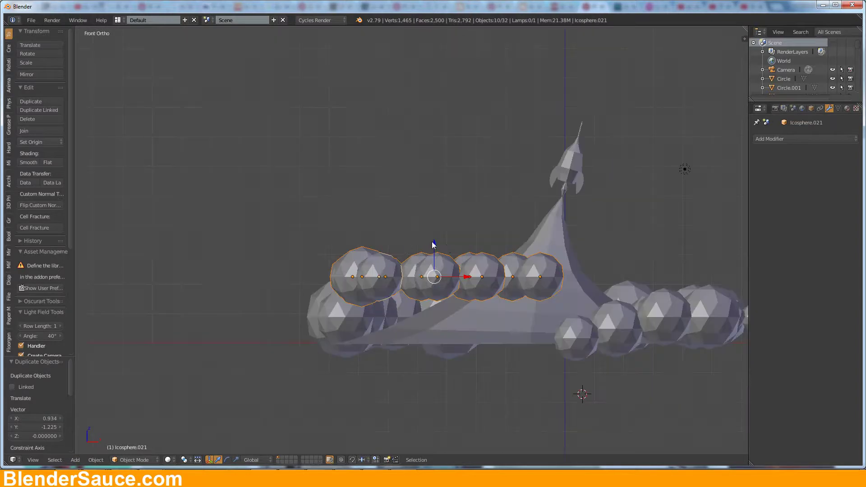
Shrink a new sphere copy and lower it along Z
key(shift+d)
click(427, 291)
key(s)
key(KP_7)
middle_drag(417, 290, 416, 212)
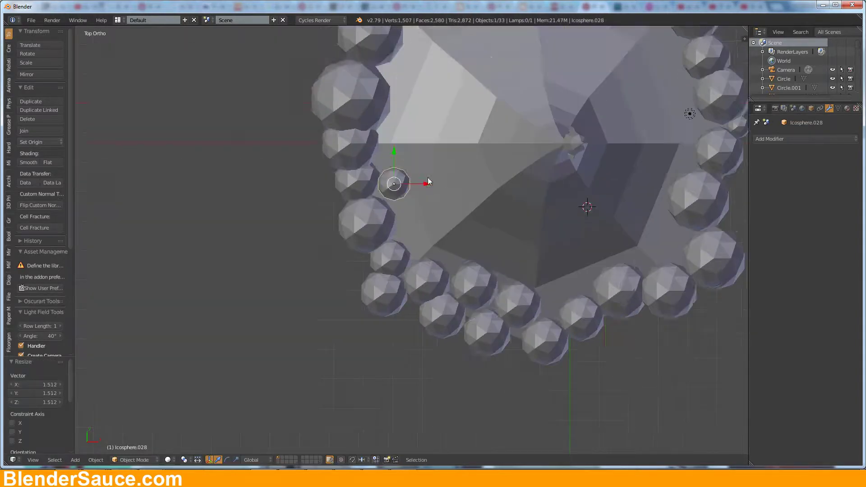
key(g)
key(z)
click(415, 210)
Reposition and resize individual cloud spheres, then check the ring in front view
key(KP_1)
key(Escape)
right_click(408, 218)
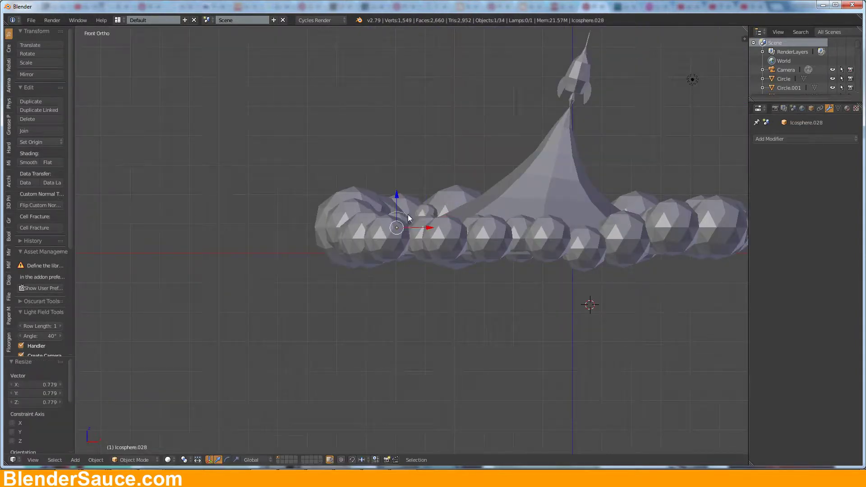
click(469, 193)
middle_drag(468, 193, 505, 250)
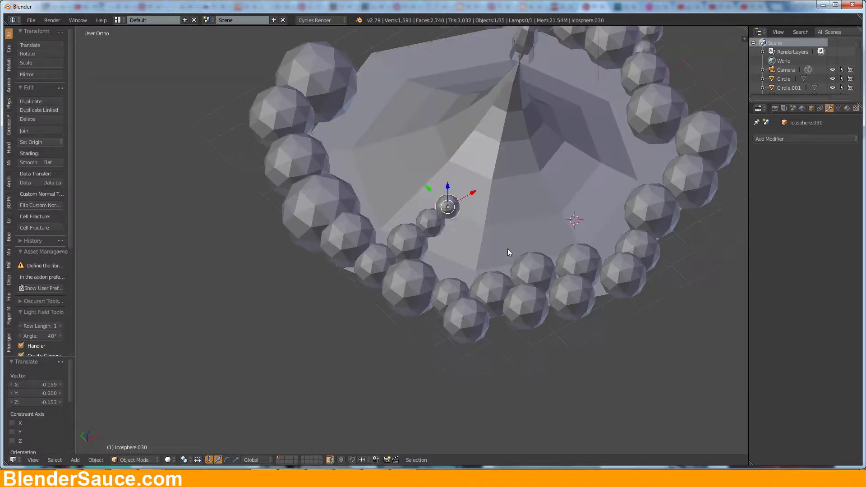
right_click(430, 218)
key(s)
click(485, 233)
key(KP_1)
Move the camera in camera view and set its focal length to 80 mm
key(KP_0)
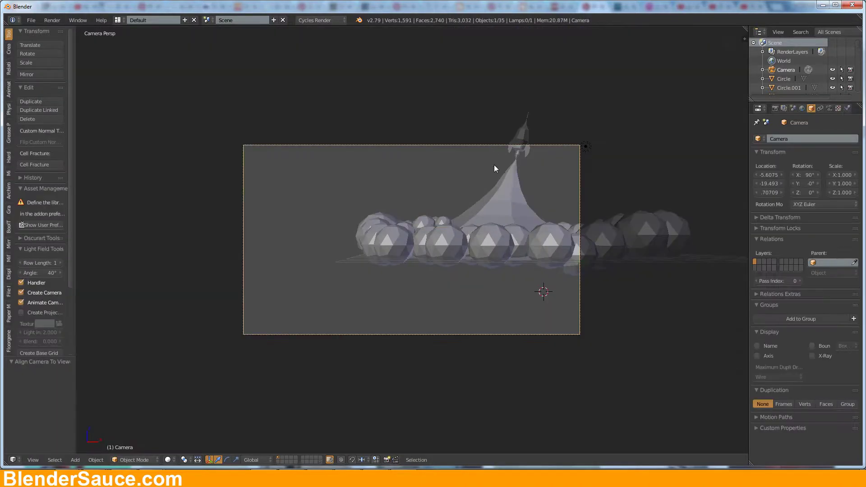
key(g)
click(496, 233)
click(828, 108)
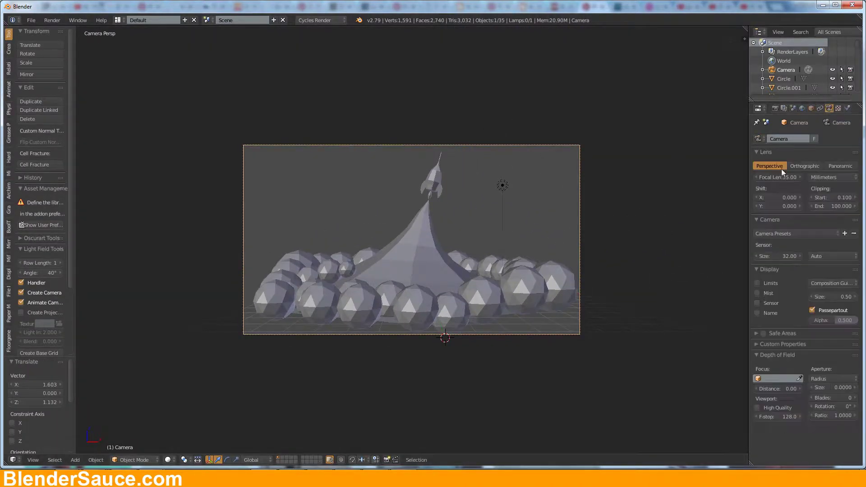
drag(781, 177, 757, 178)
Walk the camera back and raise it vertically to frame the rocket and clouds
key(shift+f)
key(s)
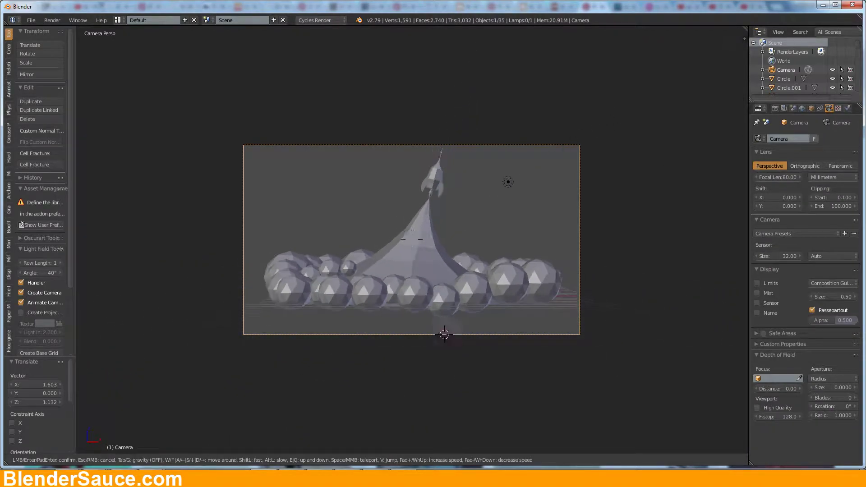
click(413, 238)
key(z)
key(z)
key(g)
key(z)
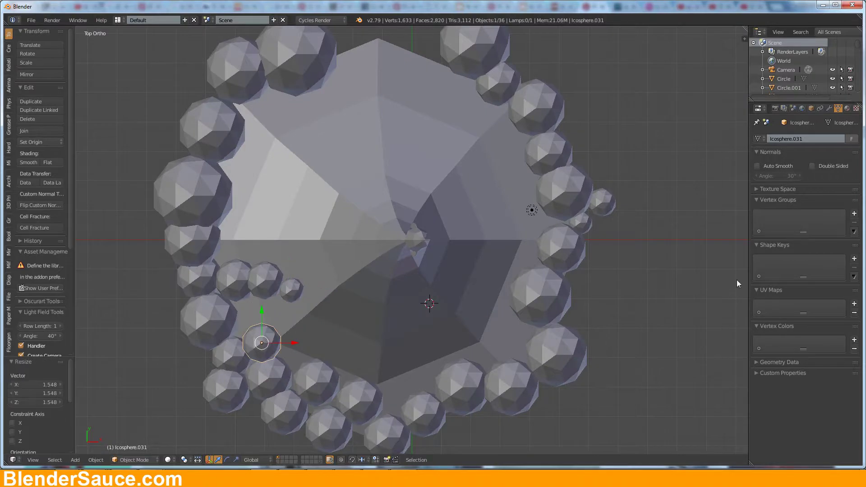
Turn the Outliner area into a widened 3D View showing the camera
click(758, 32)
click(786, 110)
key(KP_0)
drag(748, 118, 670, 118)
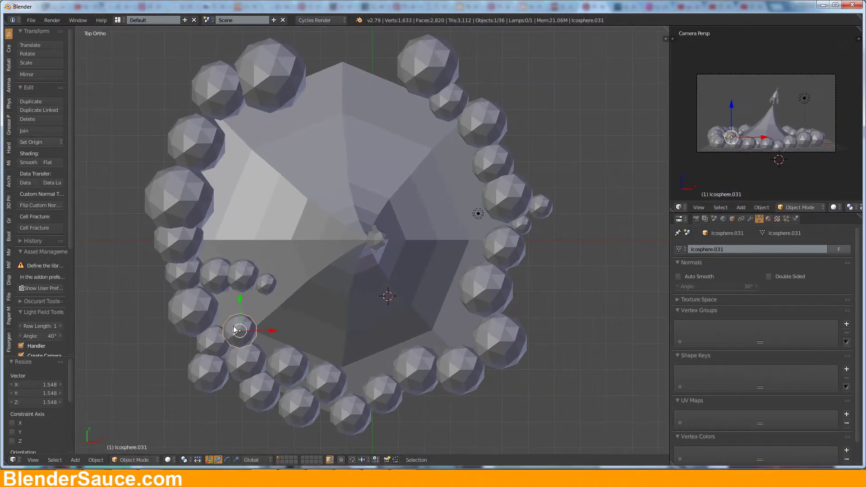
Duplicate and shrink icosphere puffs, tucking them into the plume inside the ring
click(464, 255)
key(shift+d)
key(s)
click(465, 311)
middle_drag(464, 311, 458, 228)
key(g)
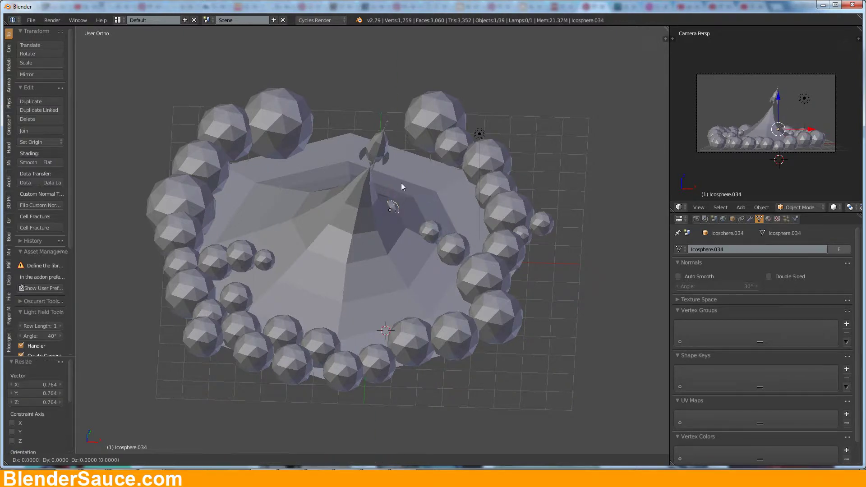
middle_drag(409, 330, 419, 267)
key(shift+d)
key(z)
click(441, 240)
mouse_move(441, 240)
middle_down()
mouse_move(459, 261)
mouse_move(419, 348)
mouse_move(415, 293)
mouse_move(534, 269)
middle_up()
Duplicate and scale more cloud spheres, checking them from the camera and front views
key(KP_0)
key(shift+d)
key(s)
click(415, 293)
key(KP_1)
right_click(567, 316)
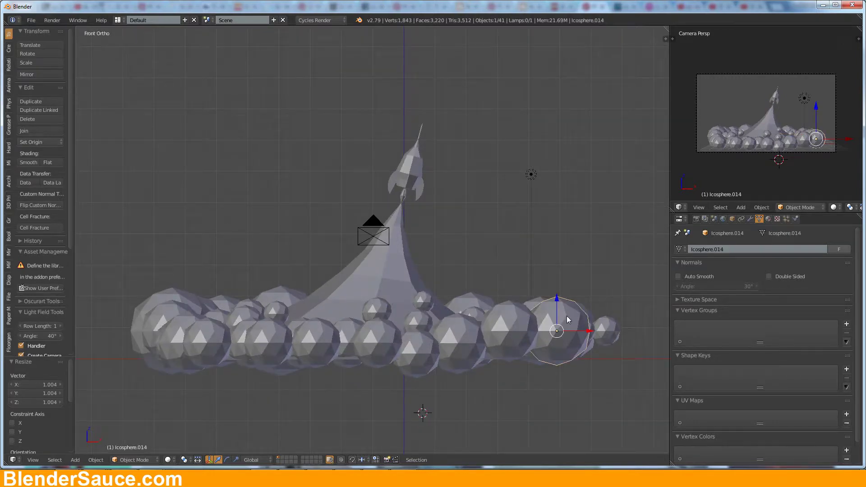
key(shift+d)
key(s)
click(580, 302)
key(g)
From the top view, add sphere copies inside the ring and toward its upper left
key(KP_7)
key(shift+d)
click(594, 254)
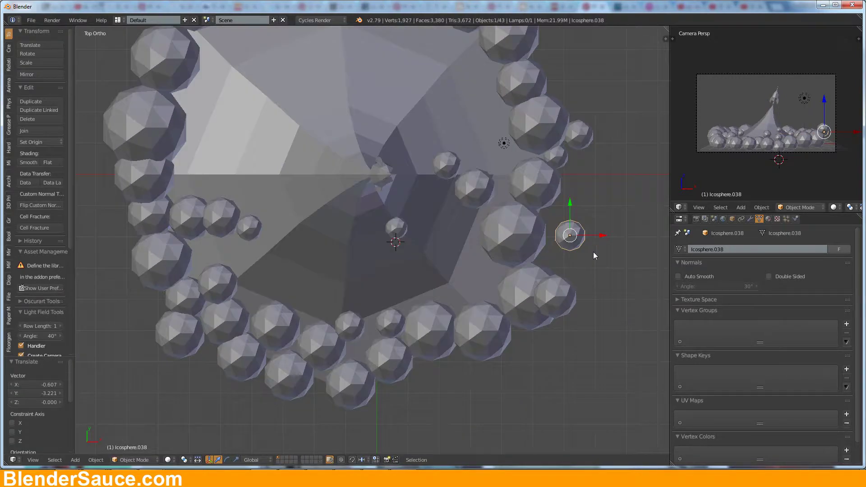
click(539, 353)
middle_drag(539, 354, 576, 308)
key(shift+d)
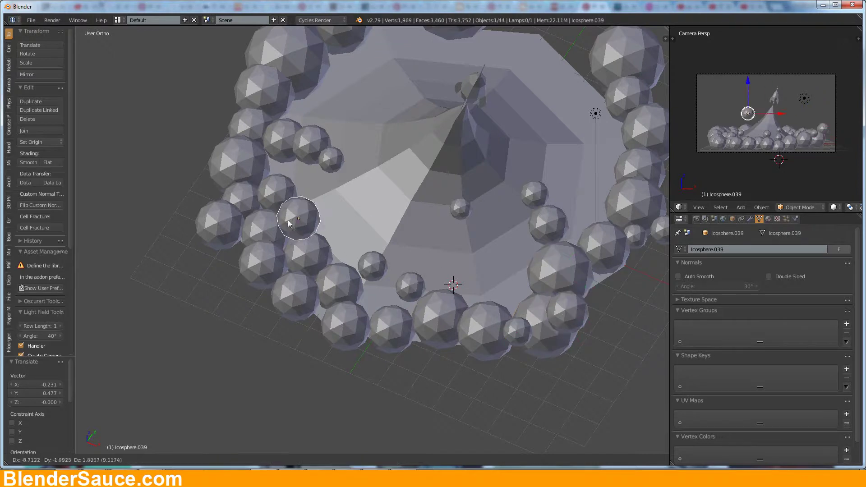
click(220, 187)
middle_drag(399, 276, 315, 253)
Shift the new sphere sideways along X and lower it along Z
key(g)
key(x)
click(213, 216)
key(KP_1)
key(g)
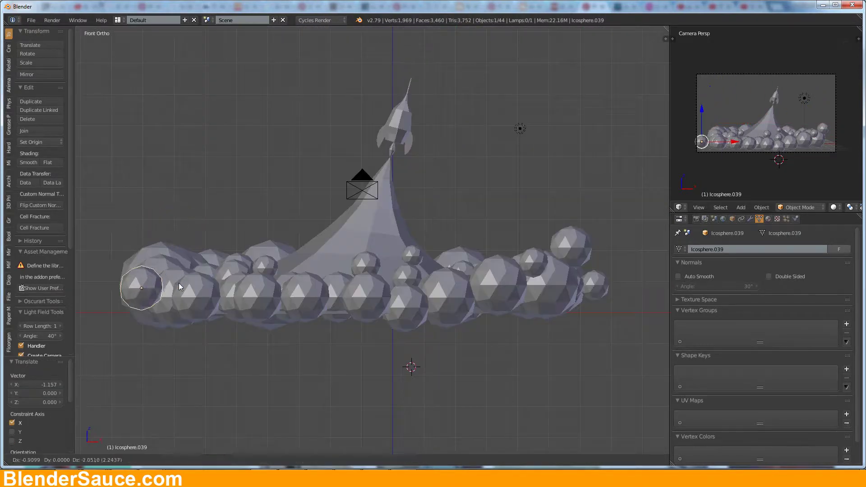
key(z)
click(179, 220)
mouse_move(179, 221)
middle_down()
mouse_move(266, 269)
mouse_move(266, 178)
middle_up()
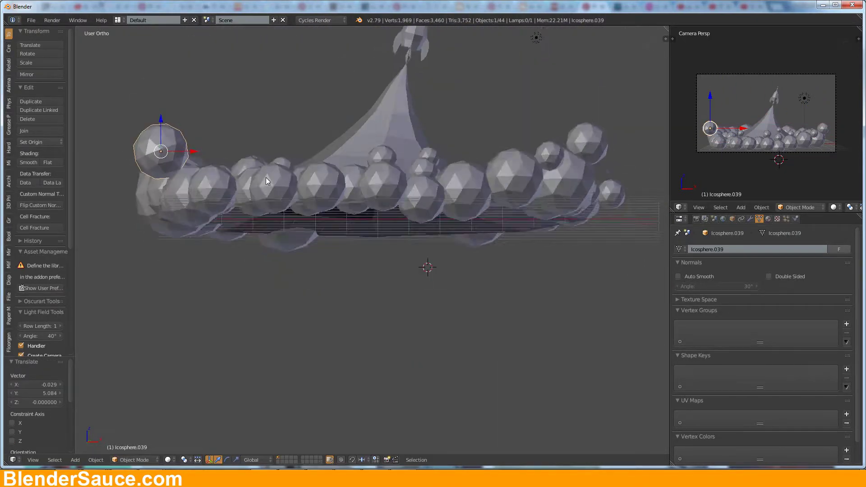
key(KP_1)
mouse_move(178, 131)
shift+middle_down()
mouse_move(282, 284)
mouse_move(316, 225)
mouse_move(370, 340)
shift+middle_up()
Raise a duplicated sphere on top of the ring and rotate another puff into place
key(shift+d)
key(z)
click(370, 340)
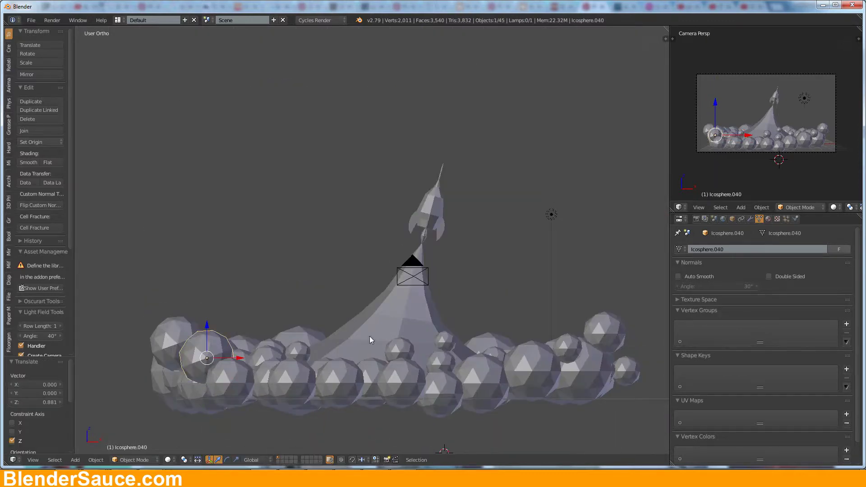
right_click(567, 346)
key(r)
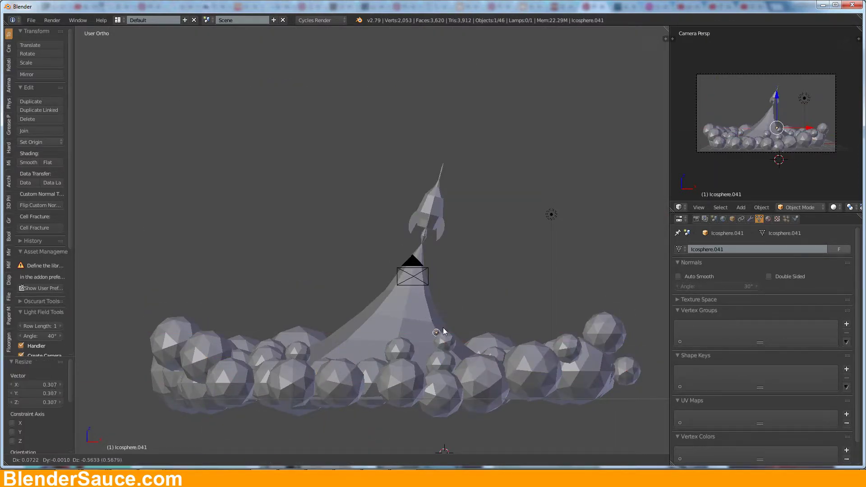
click(421, 333)
middle_drag(421, 332, 523, 359)
Add a plane for the backdrop and stretch it along X
scroll(437, 269, down, 5)
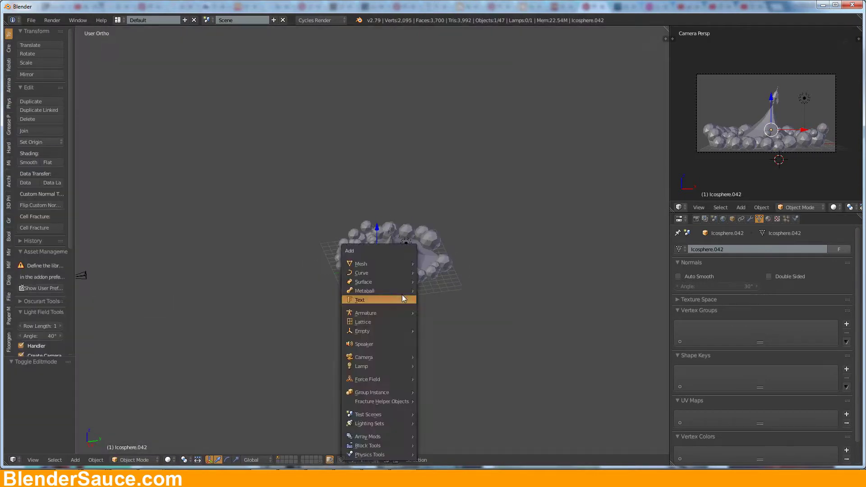
scroll(438, 308, up, 5)
key(shift+a)
click(454, 26)
key(s)
key(x)
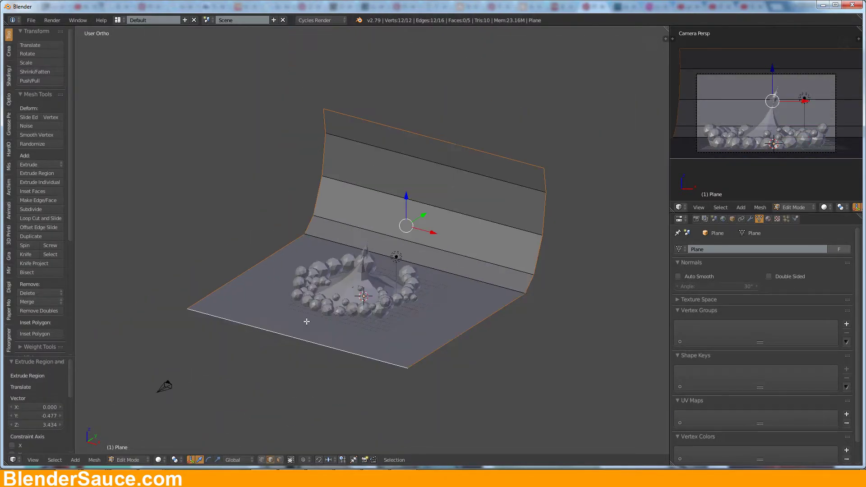
Extrude the profile into a curved backdrop, smooth it with Subdivision Surface, and view through the camera
key(n)
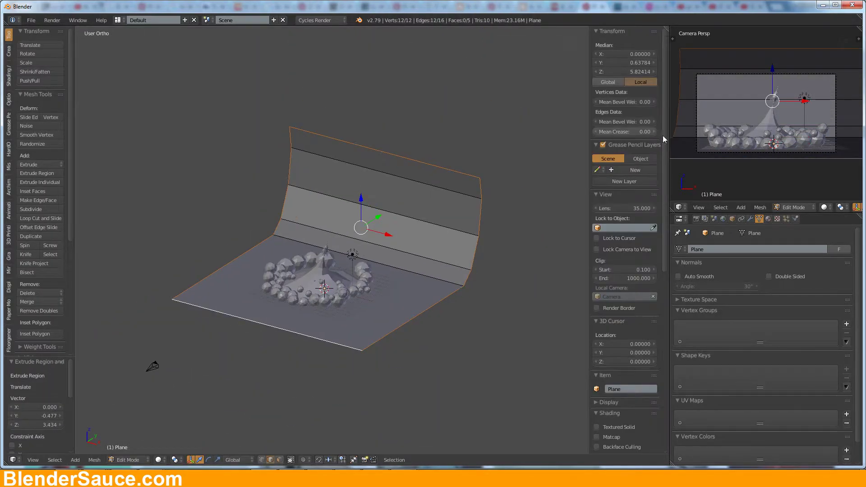
key(Tab)
key(ctrl+1)
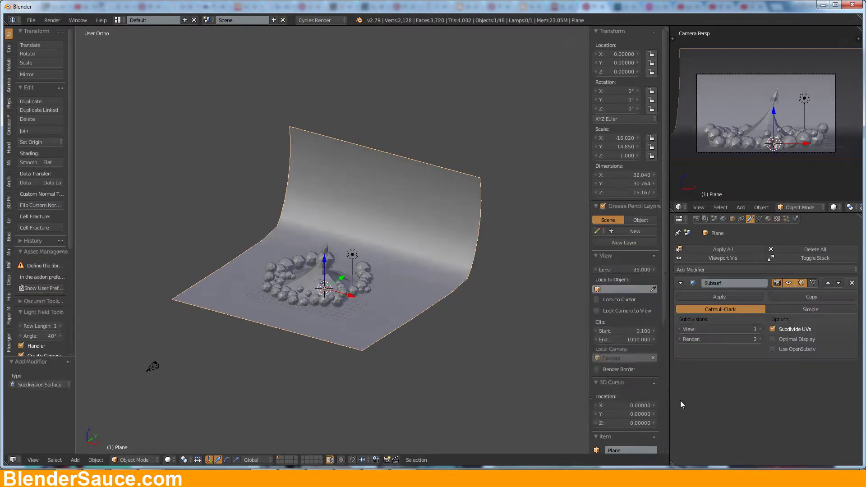
key(Tab)
key(Tab)
key(KP_0)
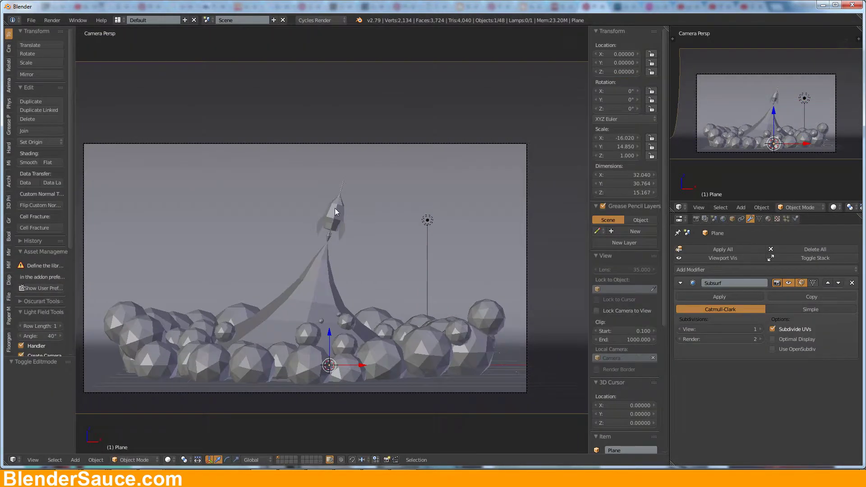
Give the backdrop a new orange material
click(769, 218)
click(722, 277)
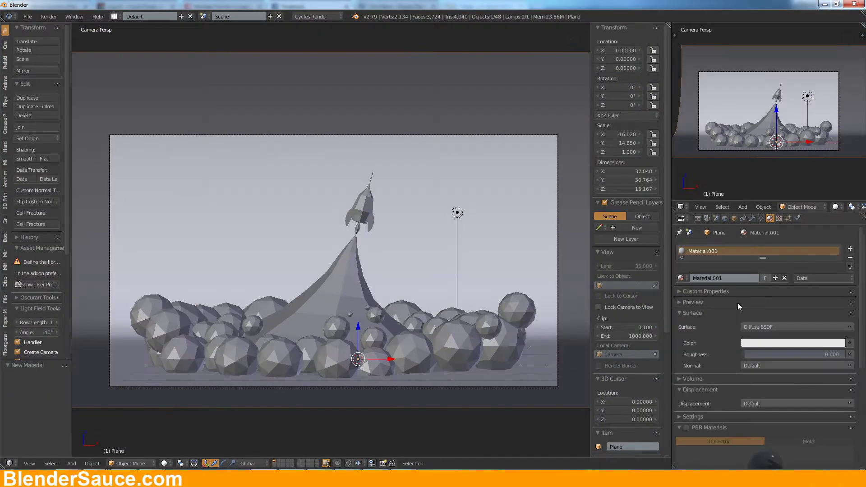
click(802, 342)
Give the rightmost cloud sphere a new white material
right_click(517, 311)
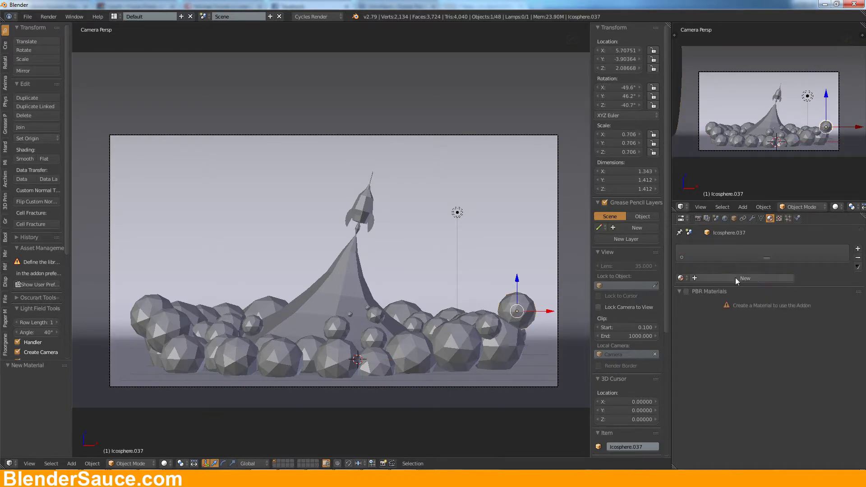
click(722, 278)
click(792, 343)
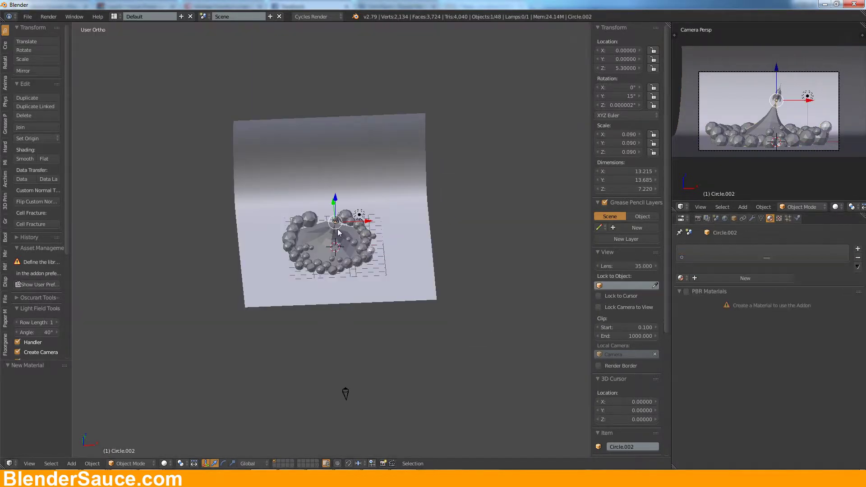
Hide the rocket and cone on another layer and link the white material to every cloud sphere
middle_drag(347, 392, 343, 165)
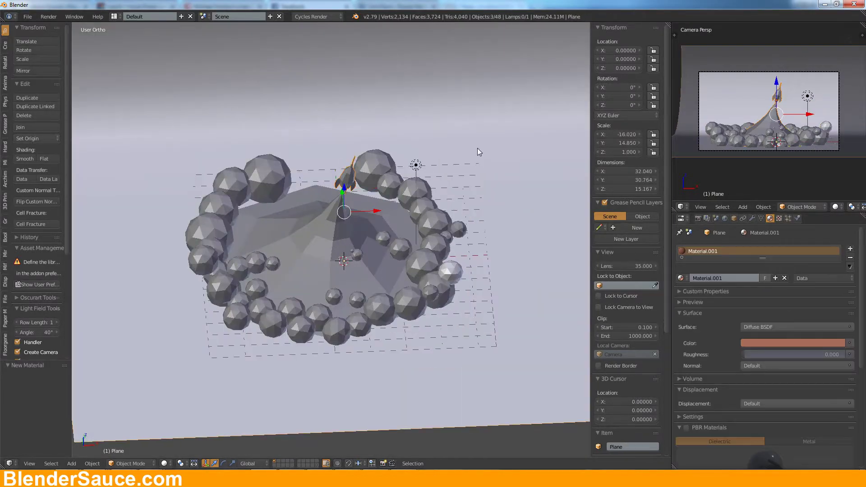
key(m)
right_click(400, 188)
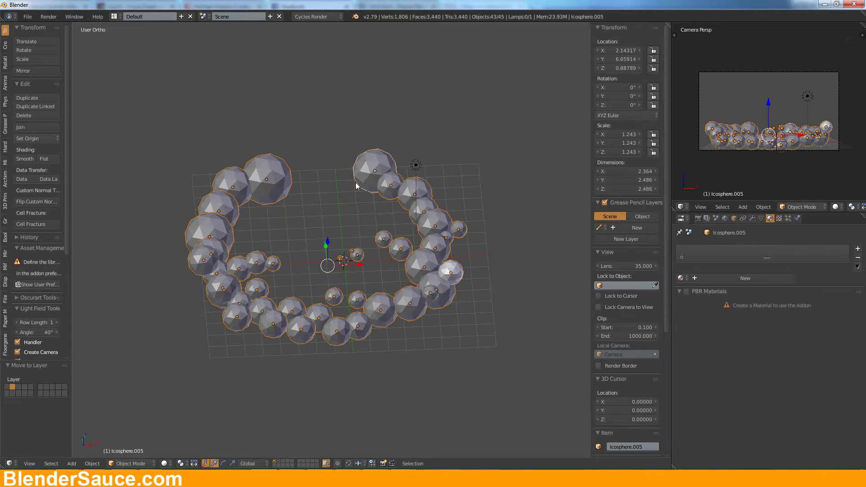
shift+right_click(451, 275)
key(ctrl+l)
click(452, 279)
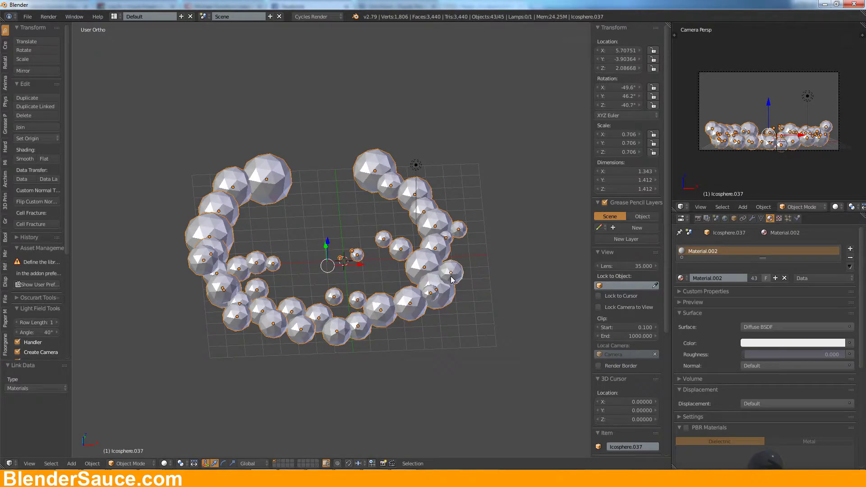
key(grave)
Select the smoke cone and split the view with a Node Editor on top
middle_drag(298, 442, 354, 229)
right_click(345, 240)
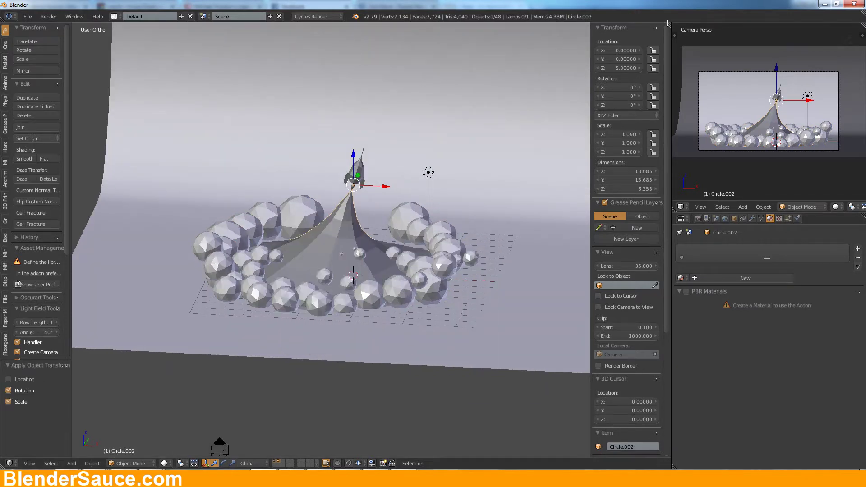
drag(667, 22, 667, 265)
click(9, 270)
click(27, 167)
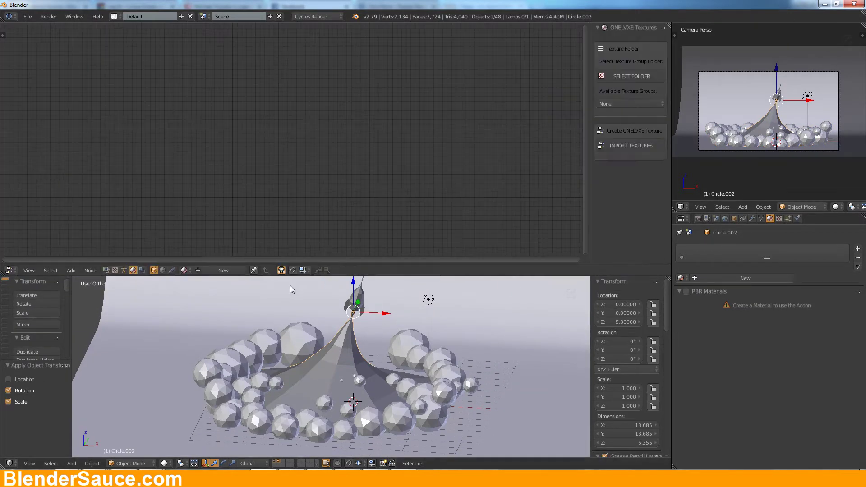
Create a smoke cone material, show a live rendered camera preview, and brighten the world background
click(723, 277)
click(835, 206)
click(807, 140)
click(697, 218)
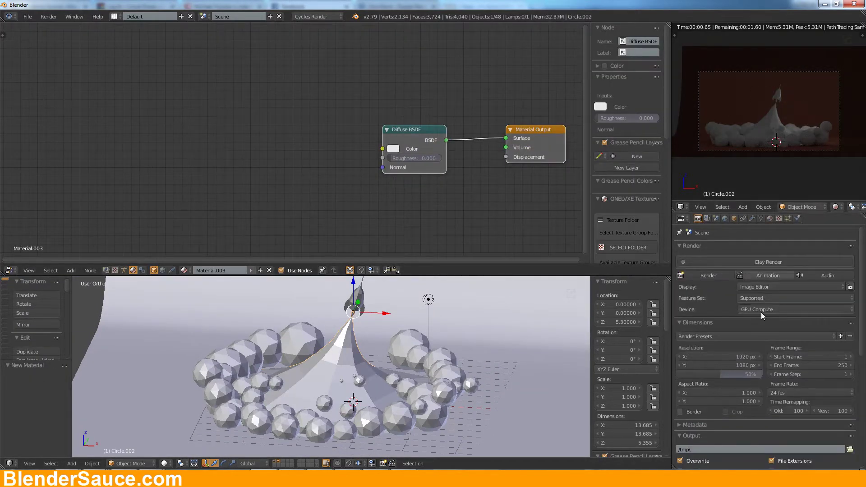
click(724, 218)
click(798, 313)
click(847, 218)
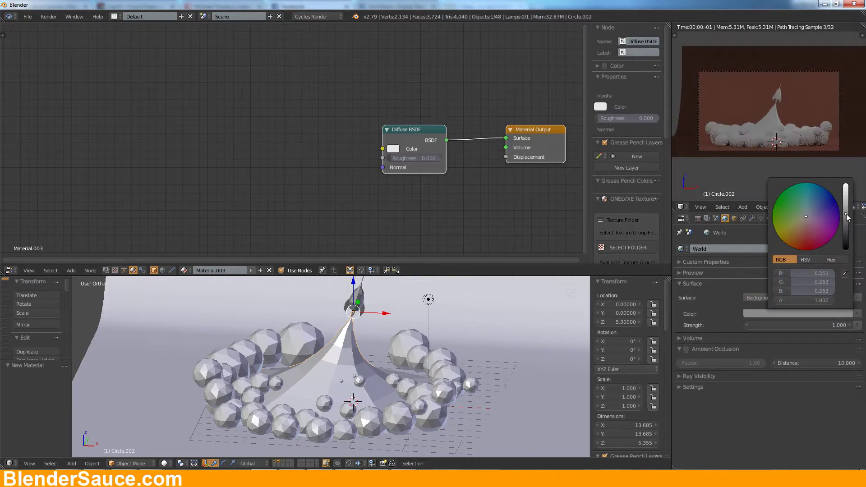
right_click(428, 299)
click(752, 218)
Add Texture Coordinate and Separate XYZ nodes, feeding Generated coordinates into Separate XYZ
right_click(333, 360)
key(shift+a)
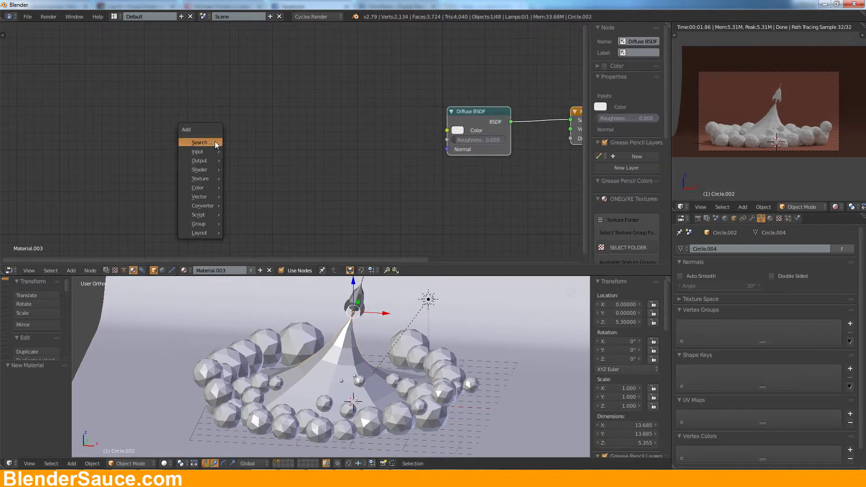
click(253, 271)
click(102, 90)
key(shift+a)
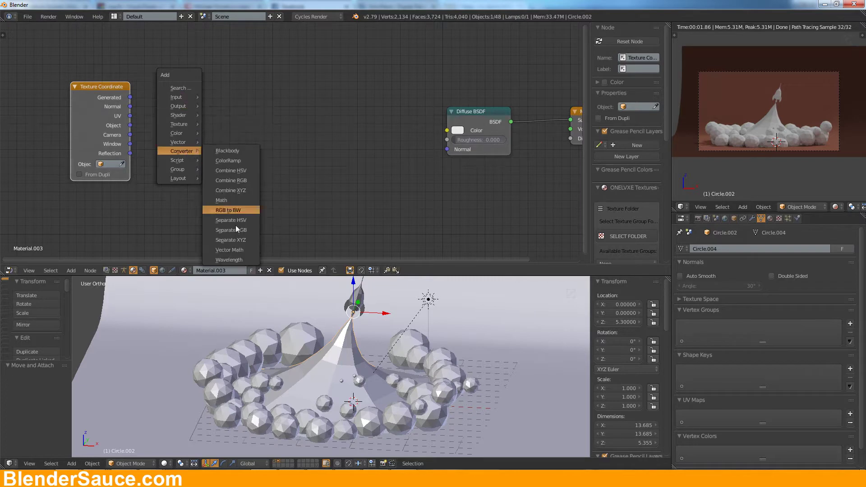
click(225, 237)
click(190, 112)
drag(130, 98, 160, 132)
Insert a ColorRamp with white, orange and red stops driving the cone's diffuse colour
key(shift+a)
click(325, 172)
click(331, 117)
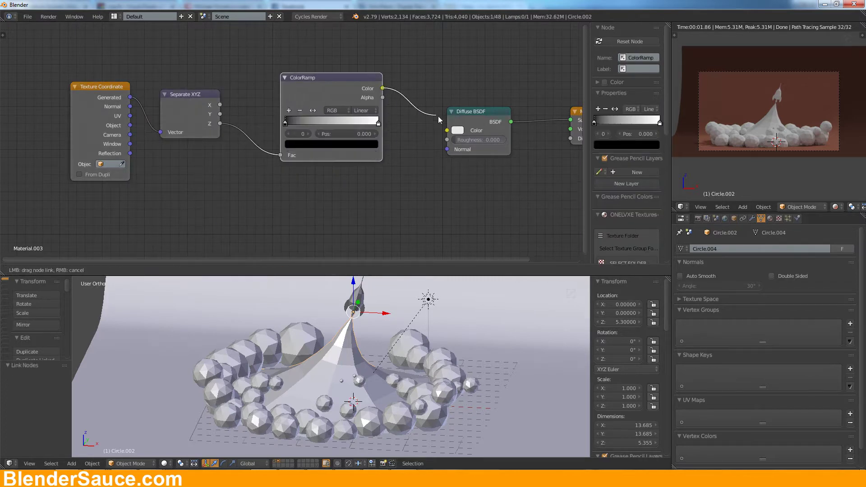
drag(328, 122, 381, 127)
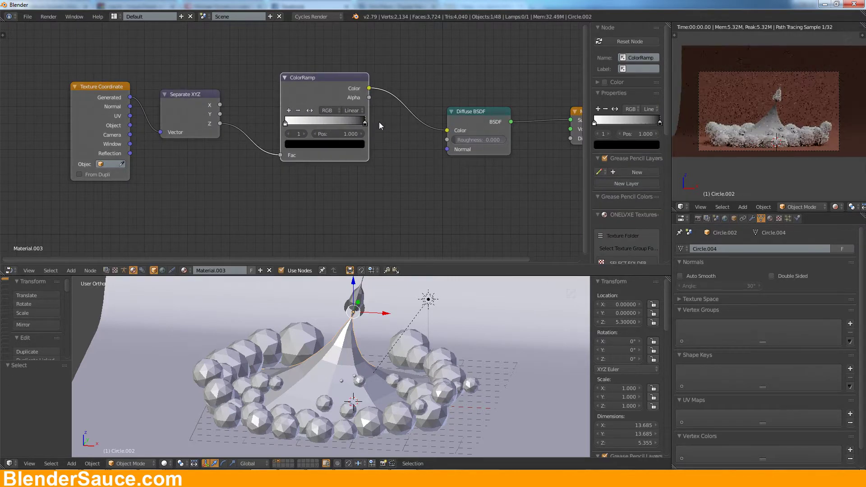
click(325, 144)
scroll(324, 78, up, 9)
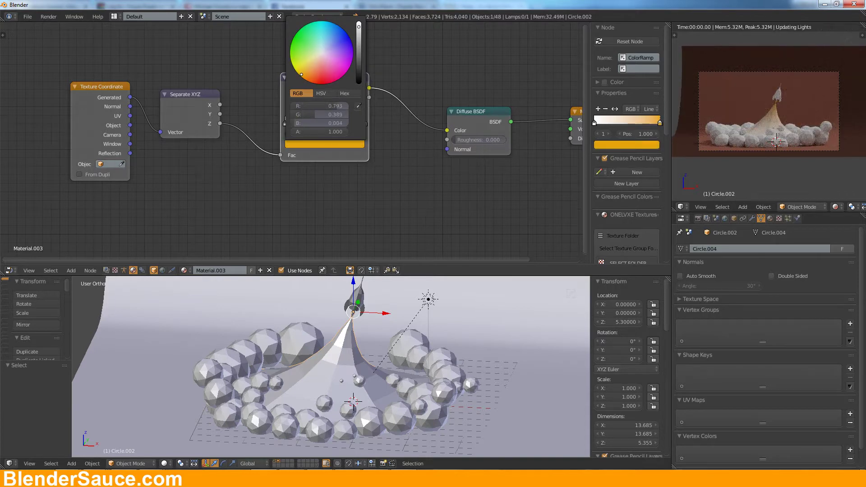
drag(286, 121, 334, 121)
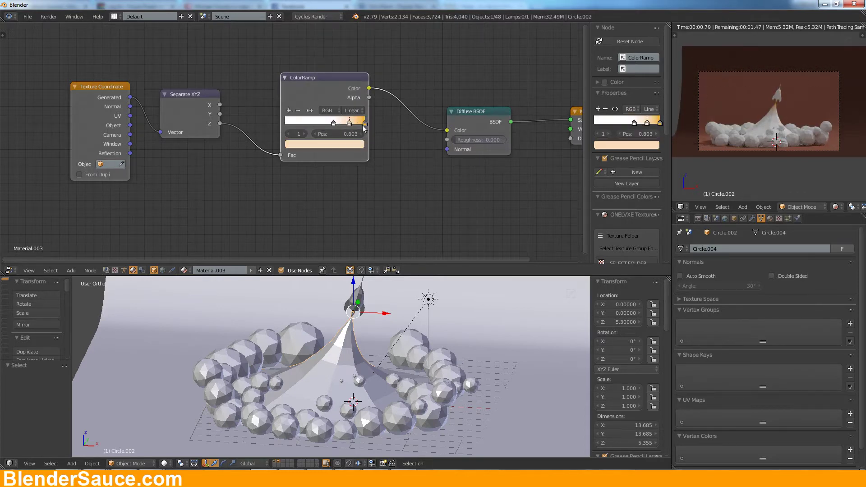
click(324, 144)
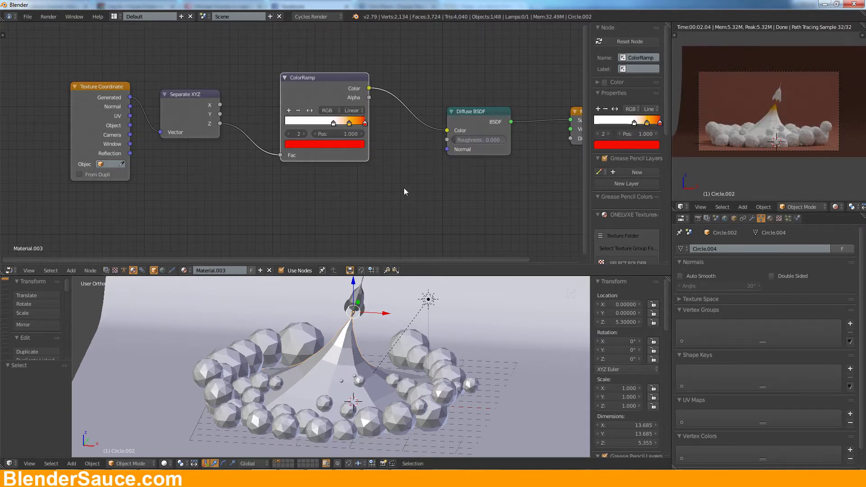
Create a new light blue material for the rocket
click(770, 218)
click(721, 278)
click(772, 343)
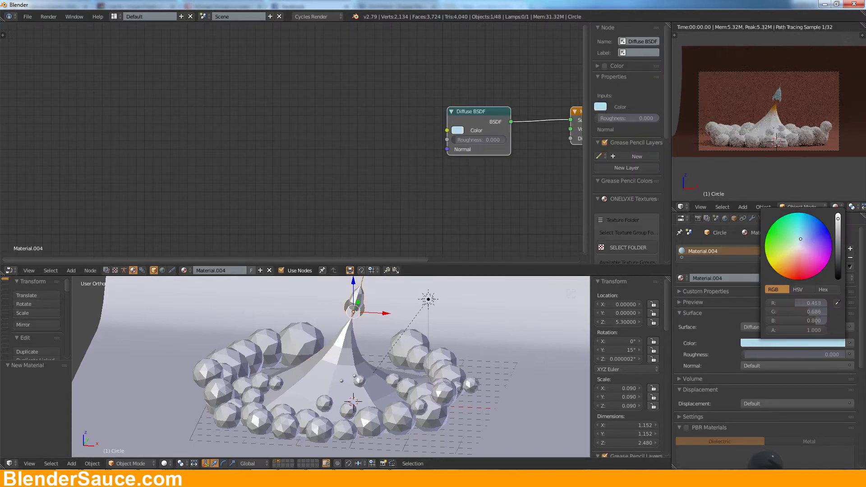
Assign a second, new material slot to the rocket's tip faces in Edit Mode
scroll(403, 370, up, 8)
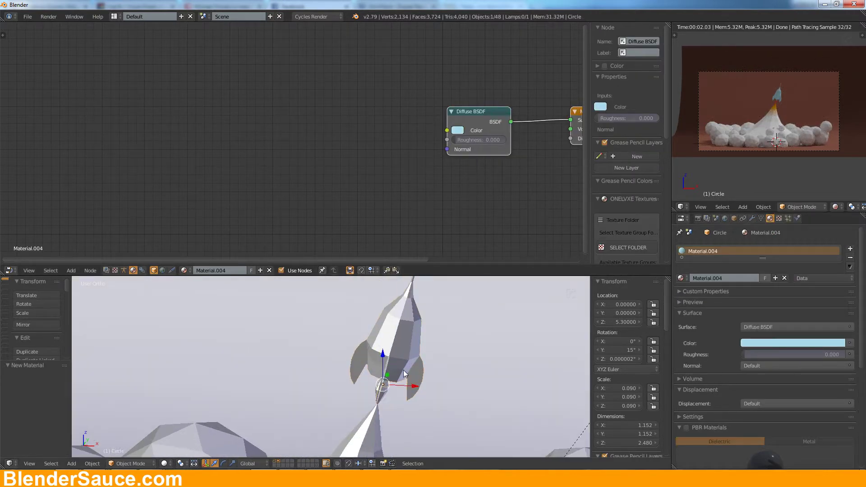
right_click(418, 345)
key(KP_Decimal)
key(Tab)
key(a)
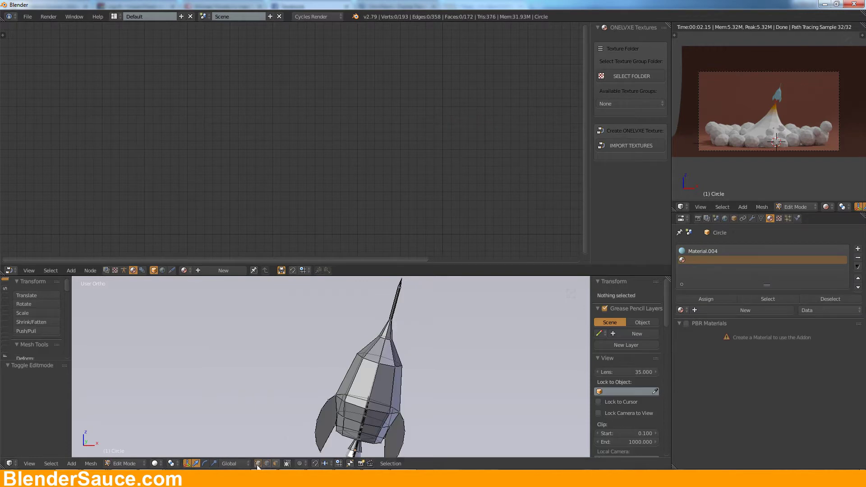
key(l)
click(858, 248)
click(744, 310)
click(706, 299)
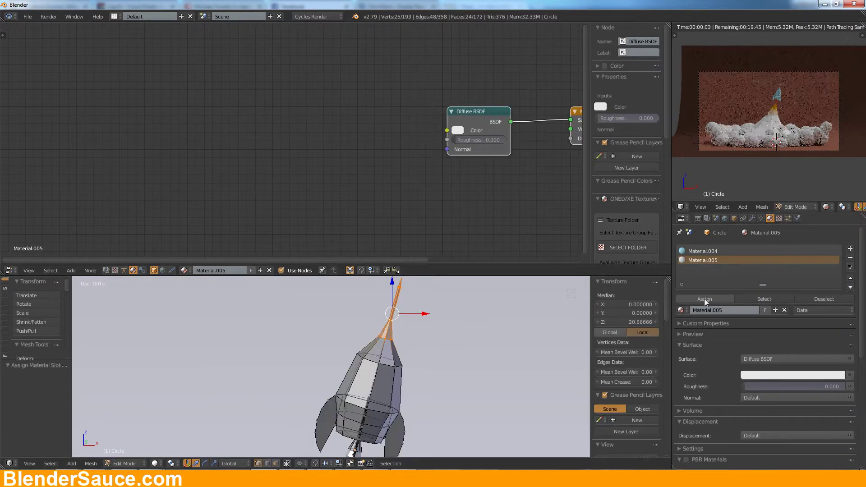
key(Tab)
Rotate the rocket about Z, enlarge it, and lift it slightly above the smoke cone
scroll(424, 327, down, 6)
scroll(795, 129, up, 4)
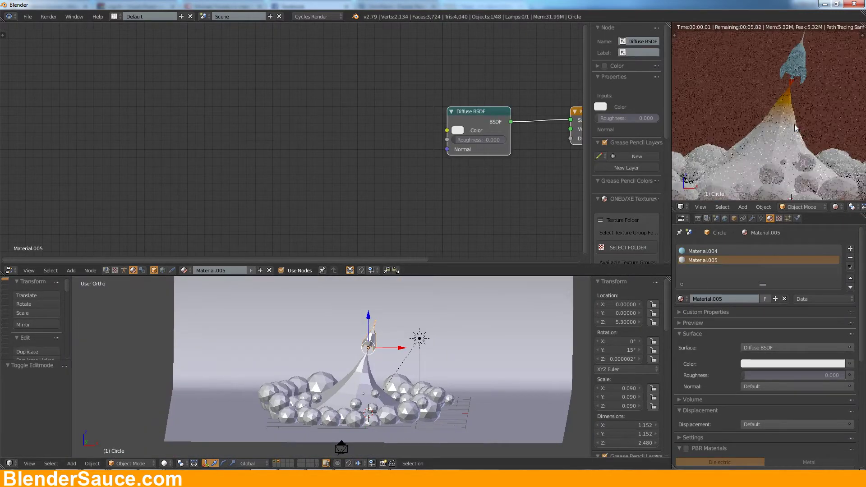
scroll(796, 128, up, 5)
key(z)
key(z)
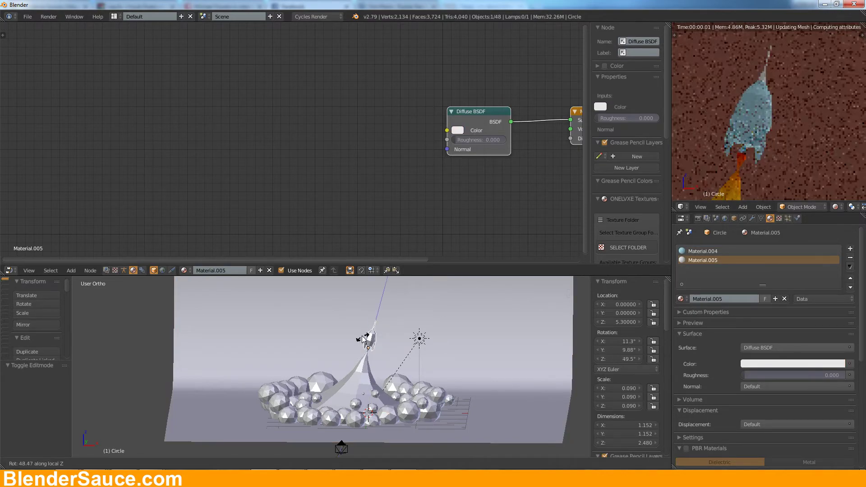
click(482, 329)
key(s)
click(381, 344)
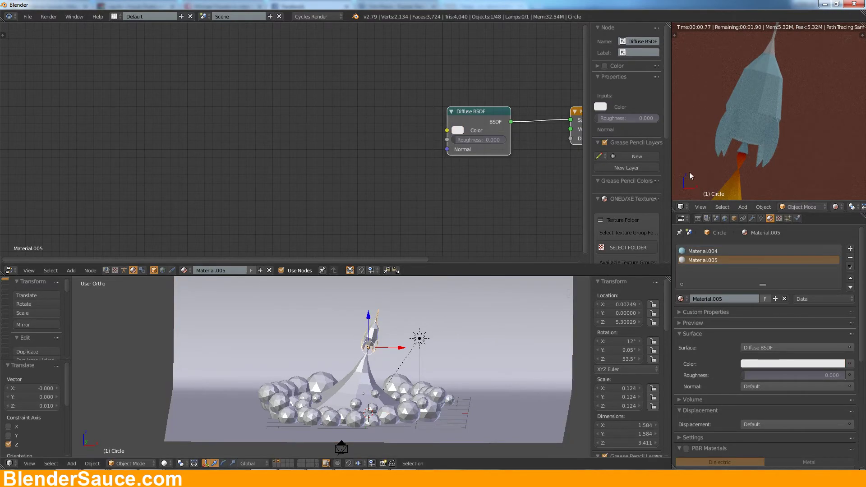
key(KP_0)
key(KP_0)
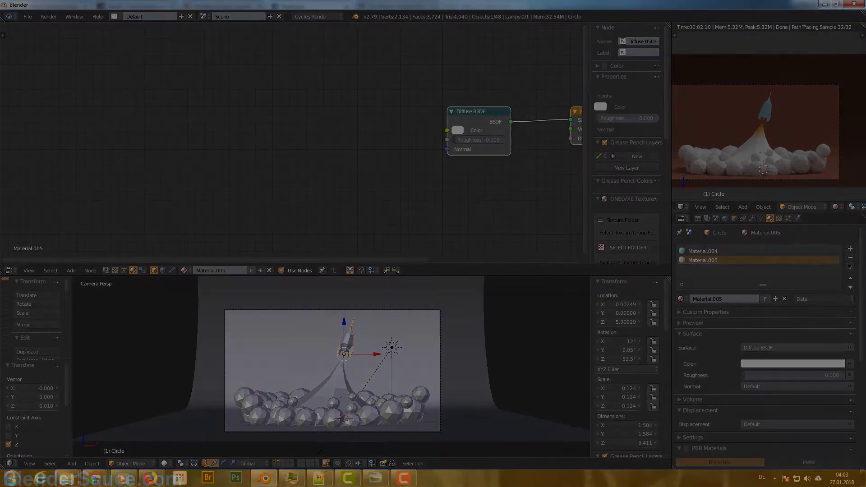